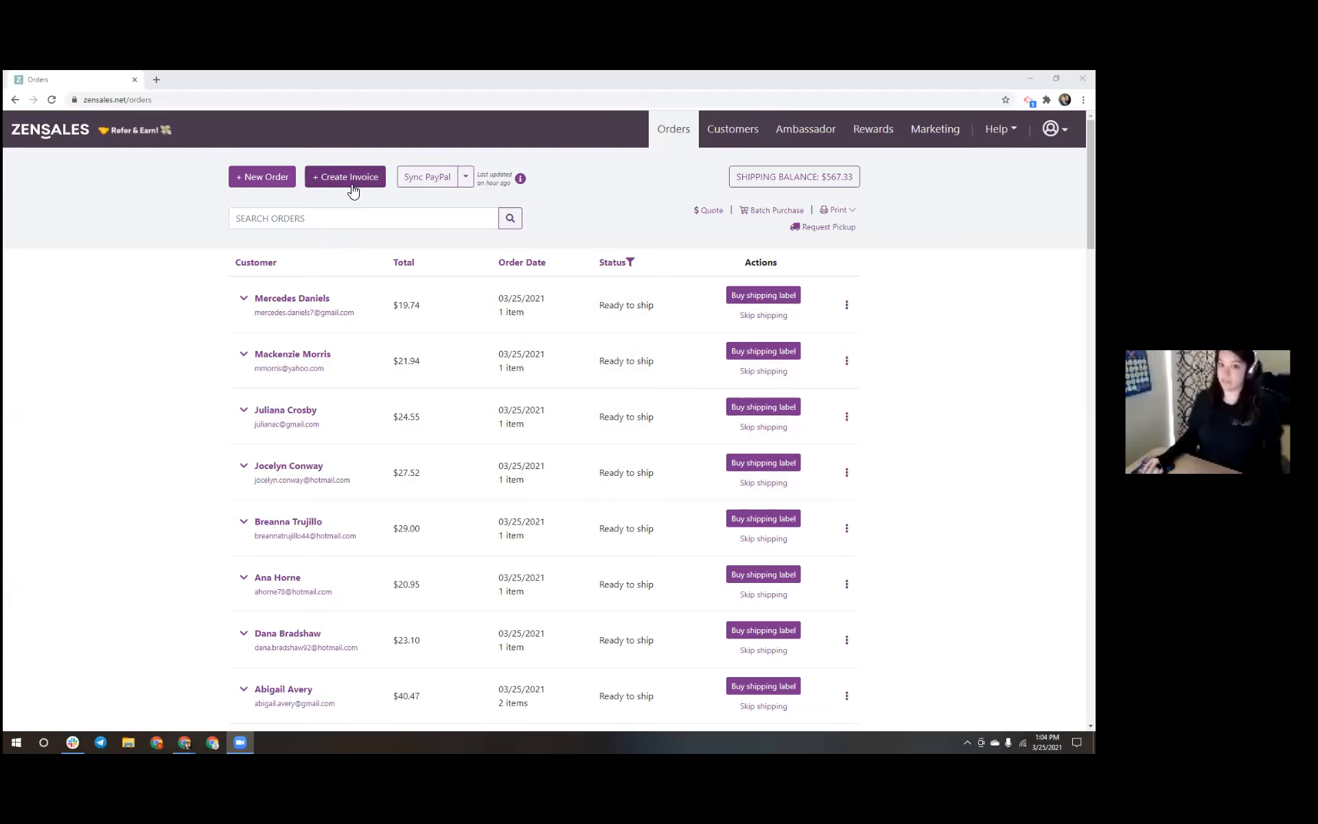
Create a new invoice and attach the existing demo customer from the name suggestions
{"action": "left_click", "coordinate": [352, 190]}
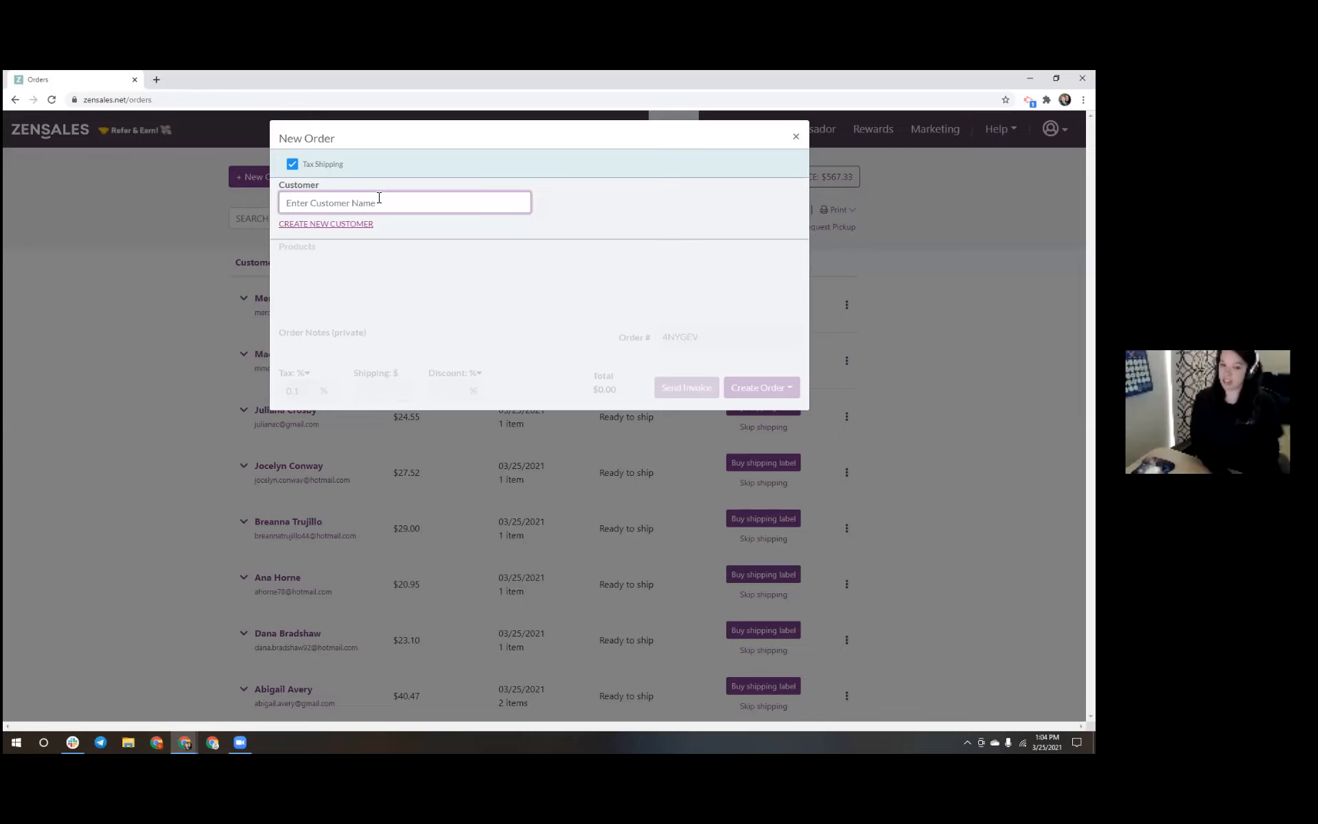
{"action": "type", "text": "lexie"}
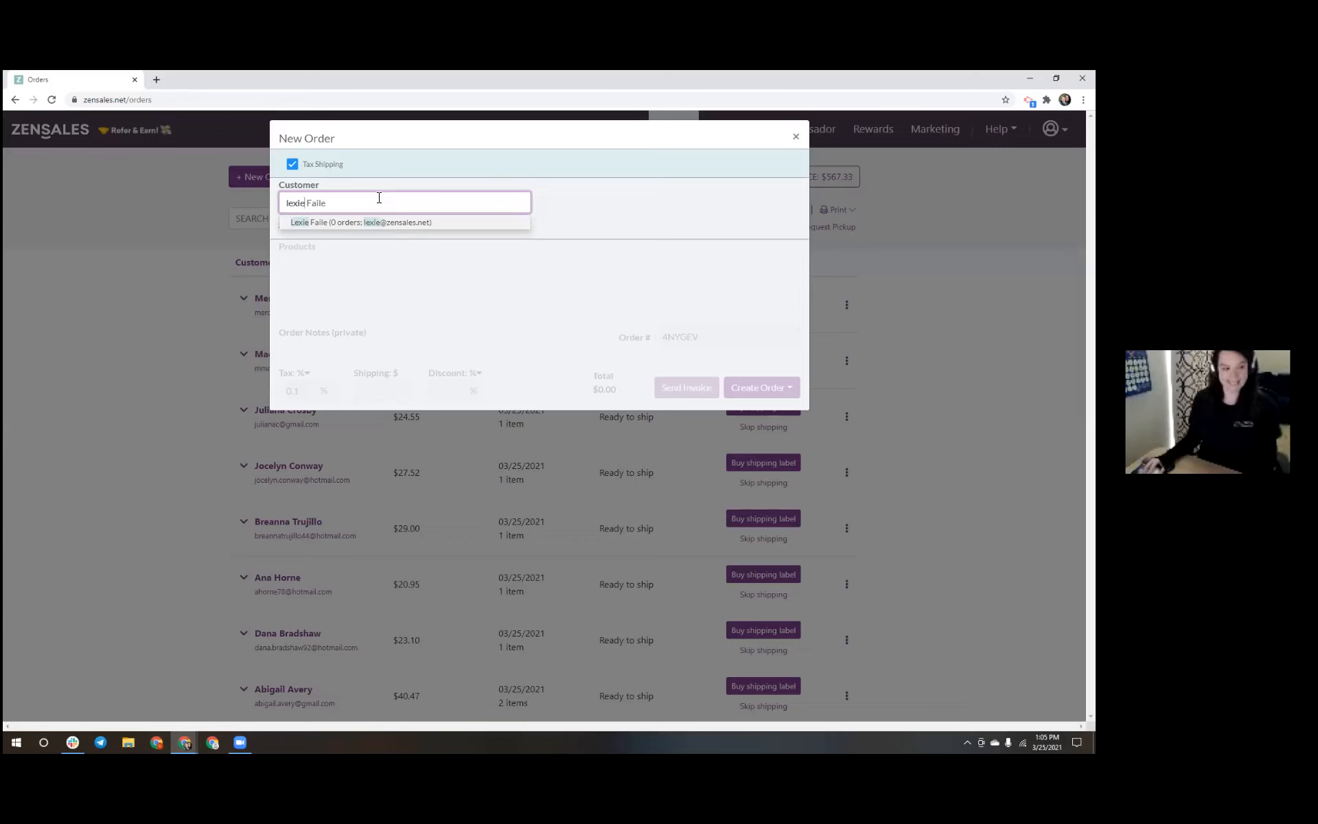
{"action": "left_click", "coordinate": [336, 223]}
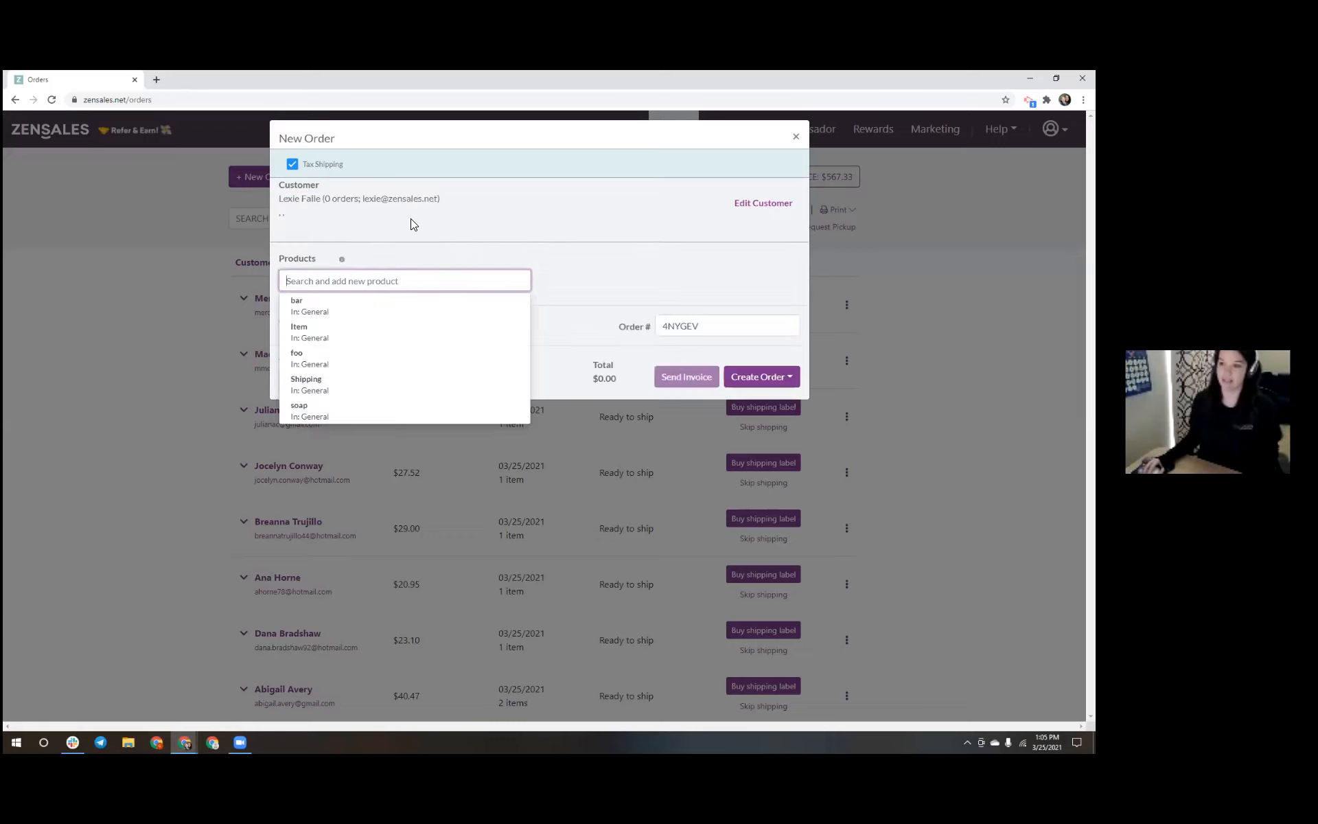
Add the food product (1.50) and the bar product (0.00) to the order, one each
{"action": "left_click", "coordinate": [400, 240]}
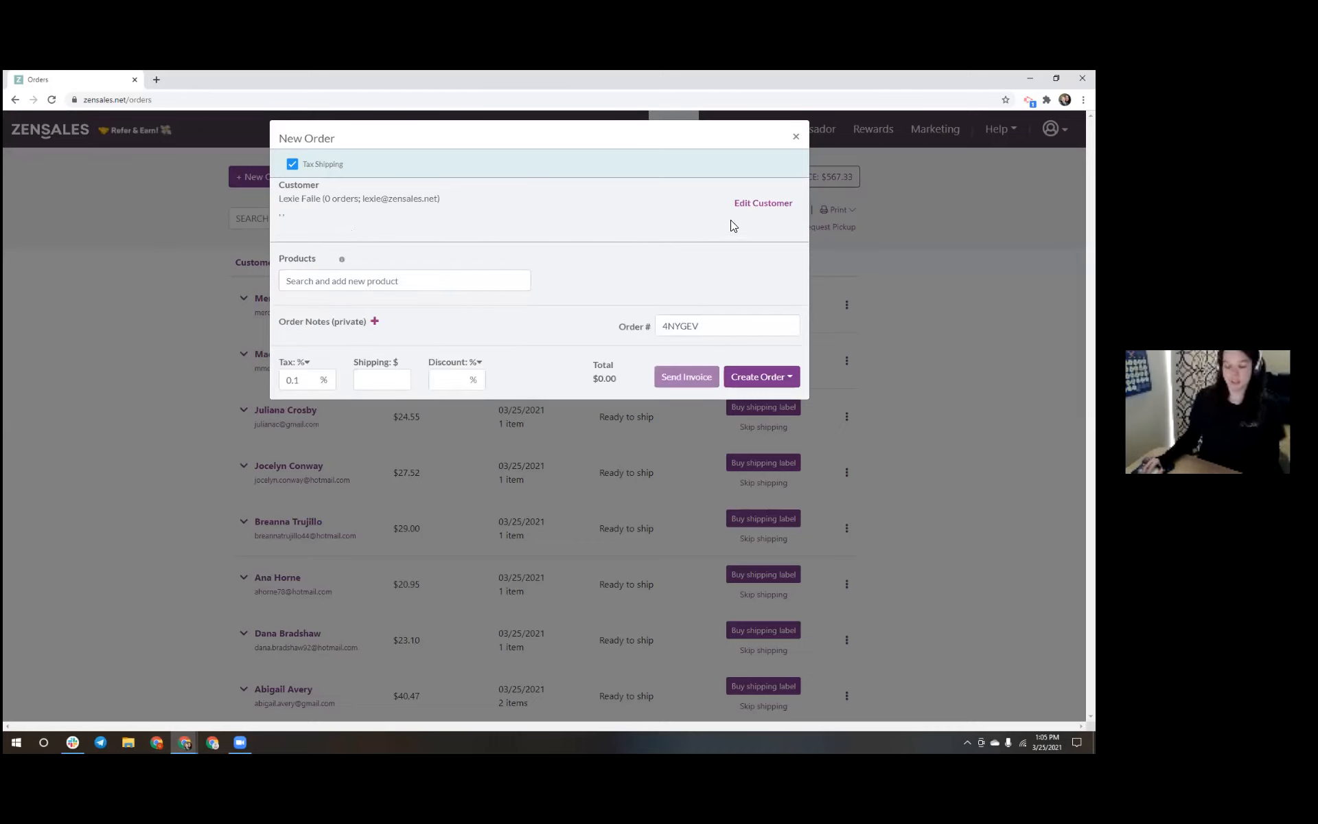
{"action": "left_click", "coordinate": [439, 282]}
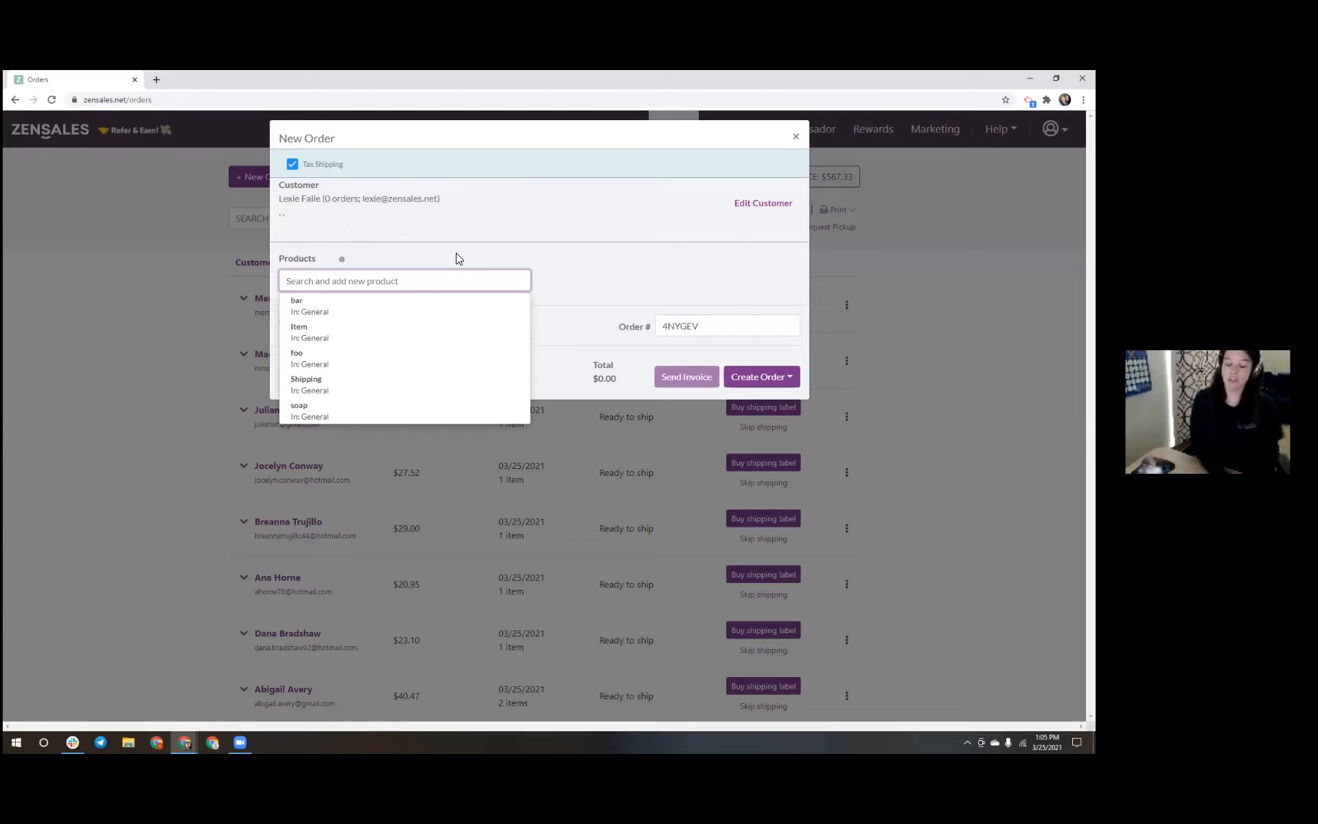
{"action": "type", "text": "food"}
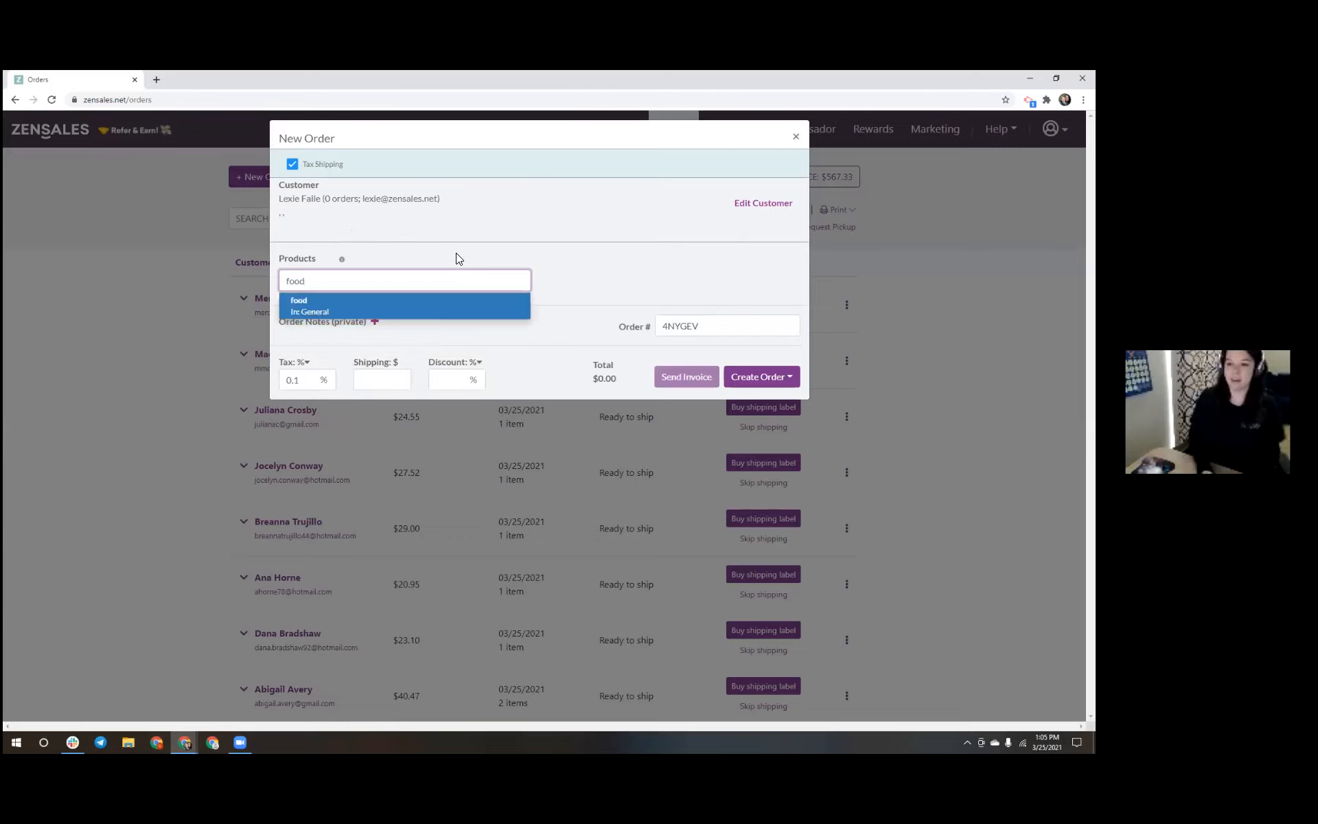
{"action": "key", "text": "Return"}
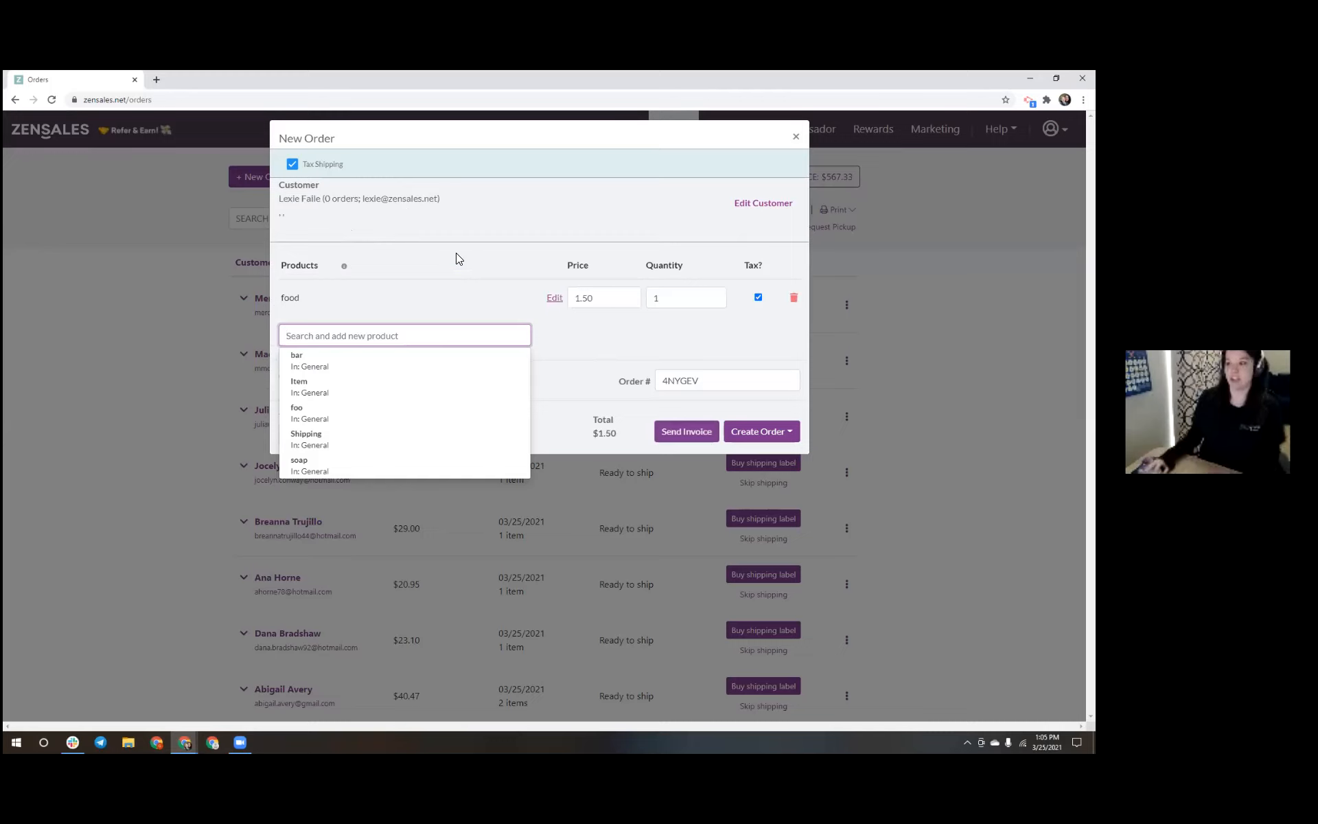
{"action": "left_click", "coordinate": [412, 364]}
{"action": "left_click", "coordinate": [518, 324]}
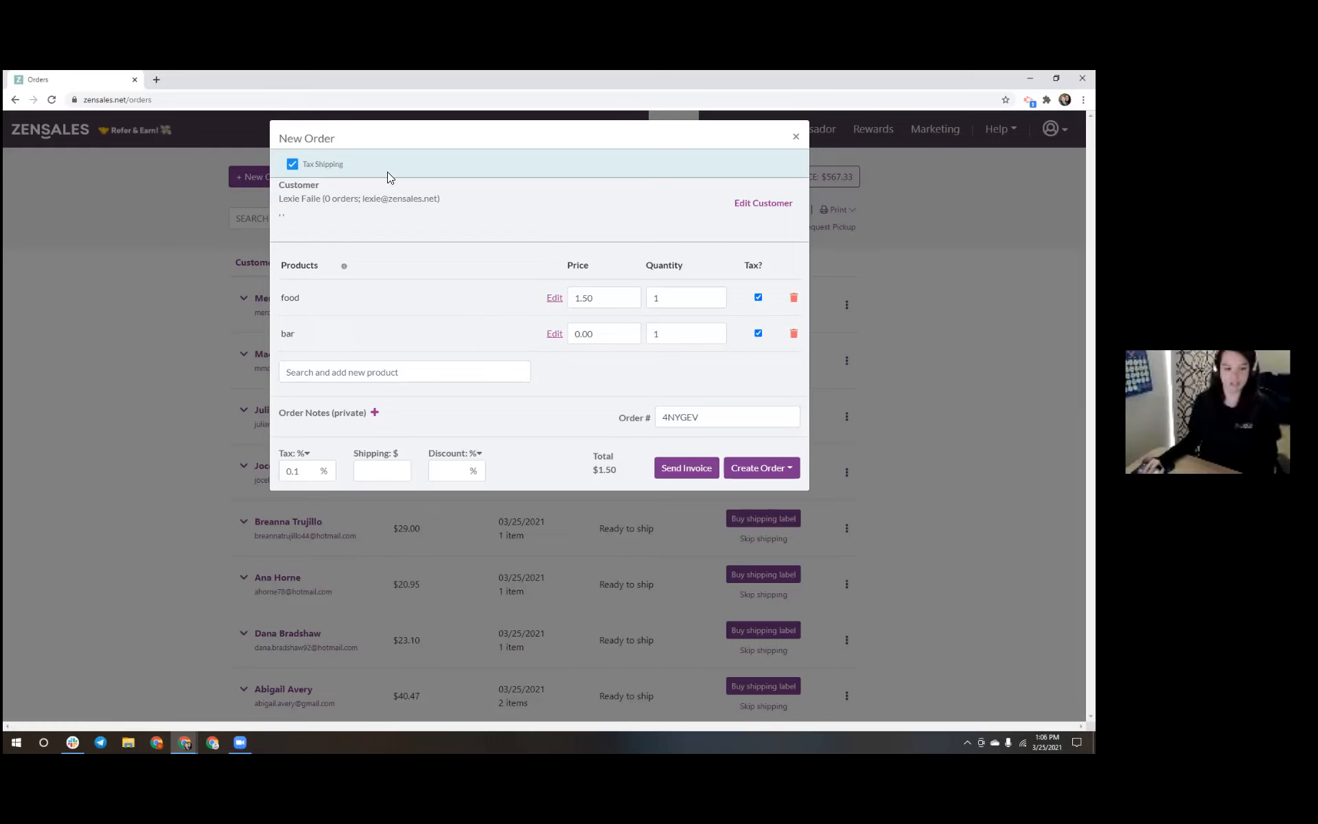
Keep tax on the food item and shipping, and enter a $5.00 shipping charge
{"action": "left_click", "coordinate": [758, 298]}
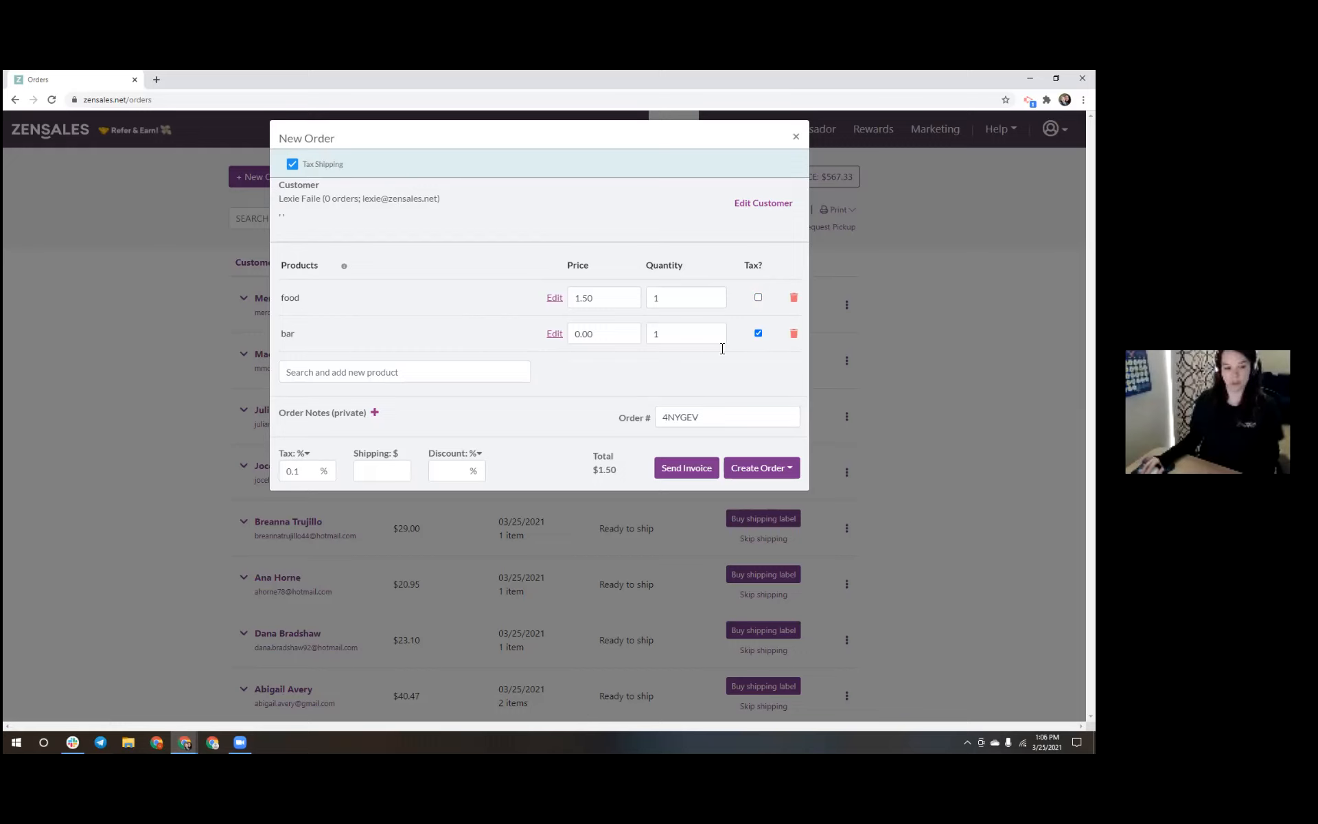
{"action": "left_click", "coordinate": [758, 297]}
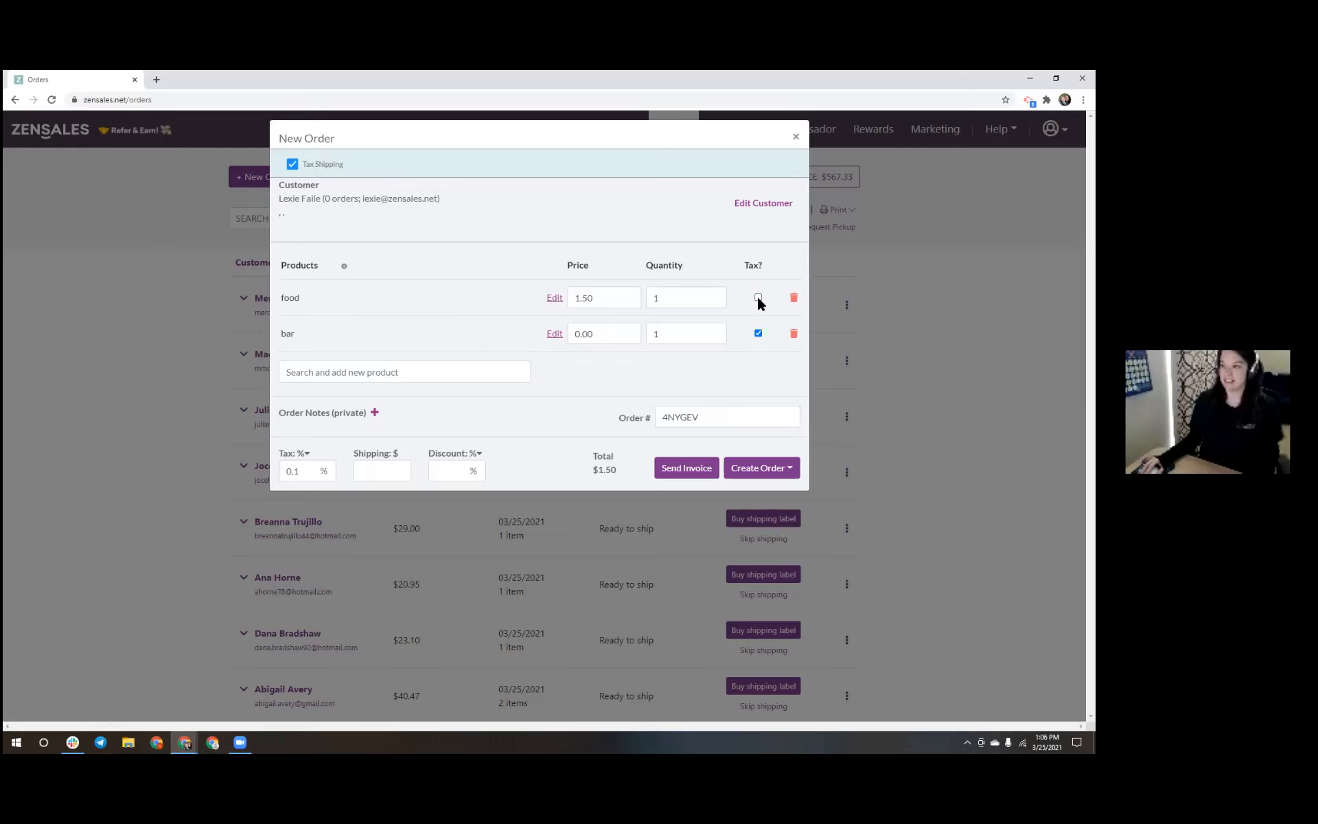
{"action": "left_click", "coordinate": [291, 165]}
{"action": "left_click", "coordinate": [292, 164]}
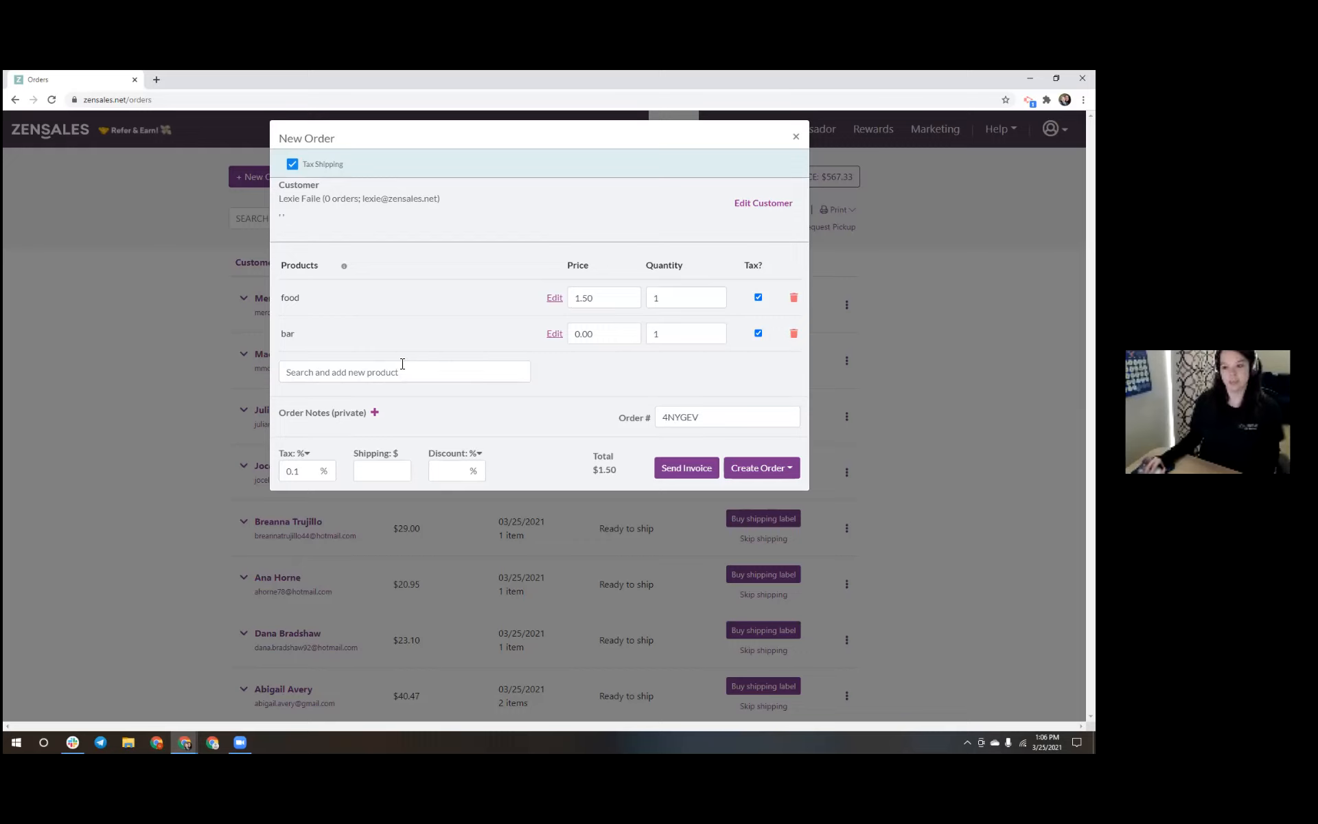
{"action": "left_click", "coordinate": [378, 471]}
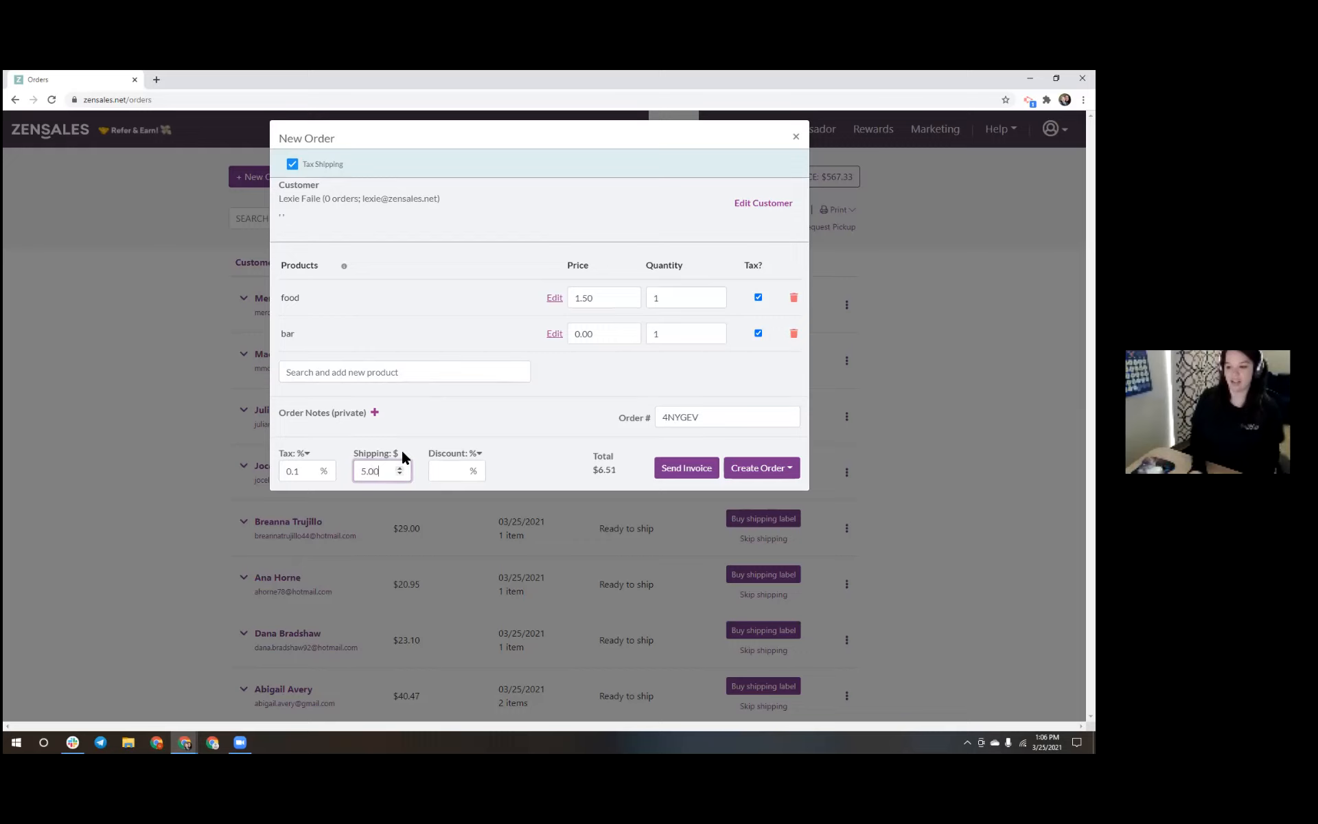
Change the tax rate to 1% and the bar's price to 1.00
{"action": "left_click", "coordinate": [306, 469]}
{"action": "key", "text": "BackSpace"}
{"action": "key", "text": "BackSpace"}
{"action": "key", "text": "BackSpace"}
{"action": "type", "text": "1"}
{"action": "left_click", "coordinate": [346, 448]}
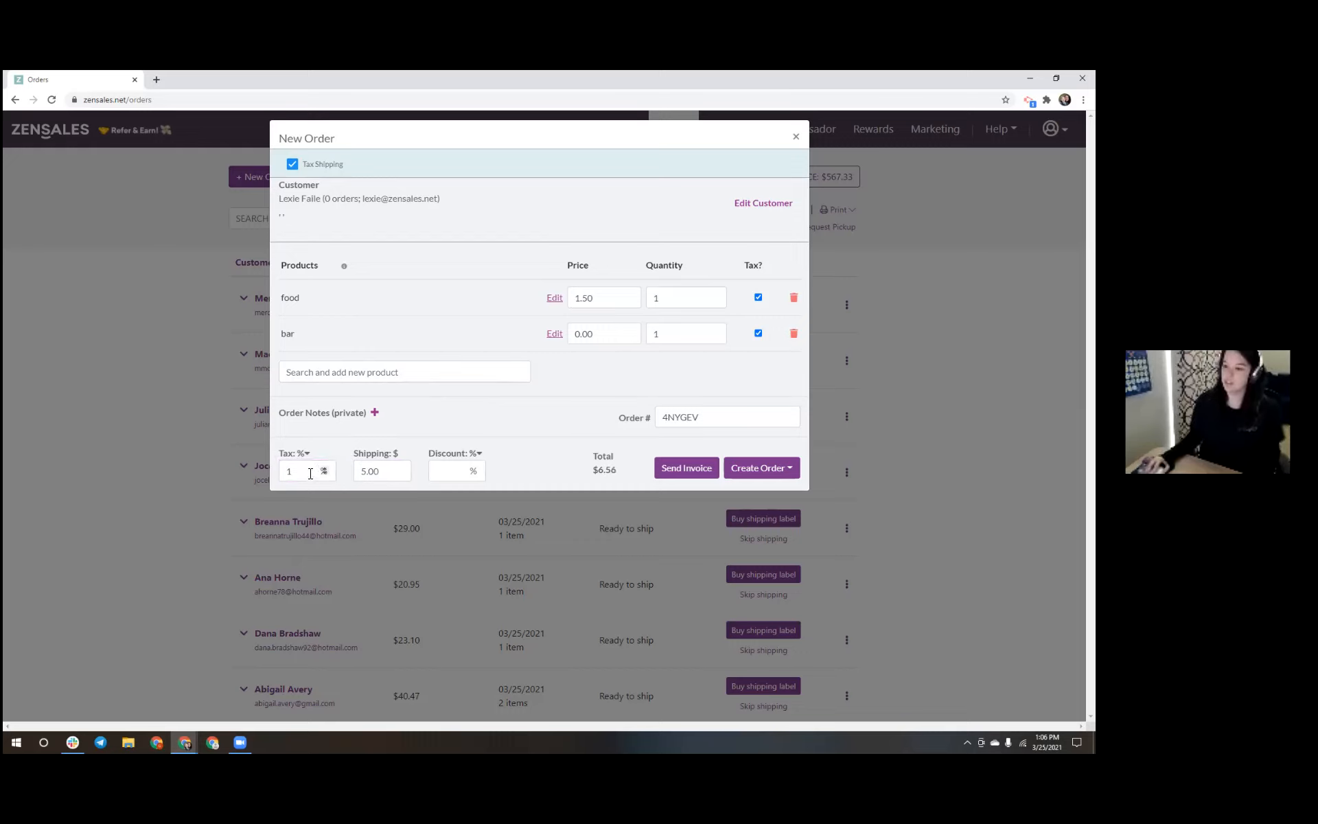
{"action": "double_click", "coordinate": [582, 336]}
{"action": "type", "text": "1"}
{"action": "left_click", "coordinate": [618, 454]}
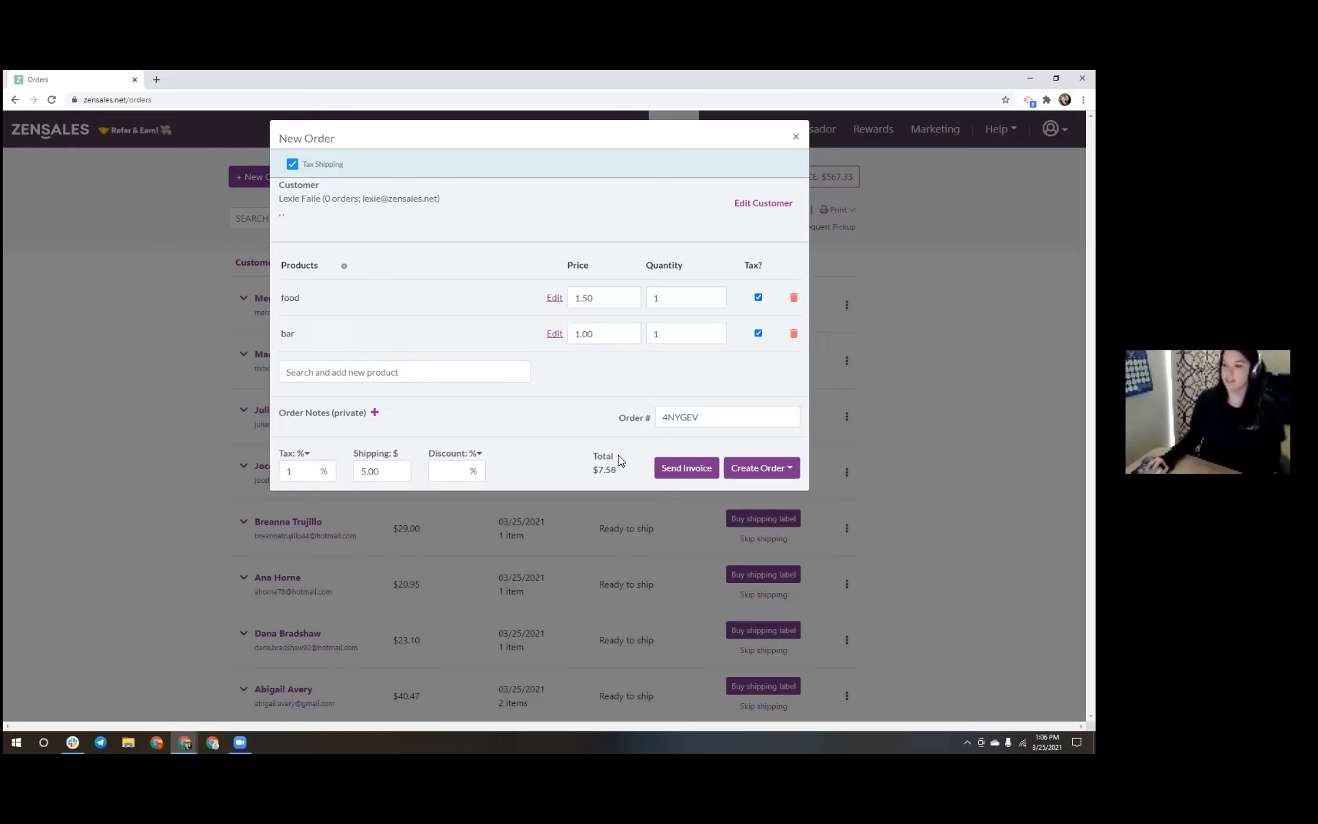
Make sure tax still applies to shipping and the food item, giving a $7.58 total
{"action": "left_click", "coordinate": [293, 169]}
{"action": "left_click", "coordinate": [293, 168]}
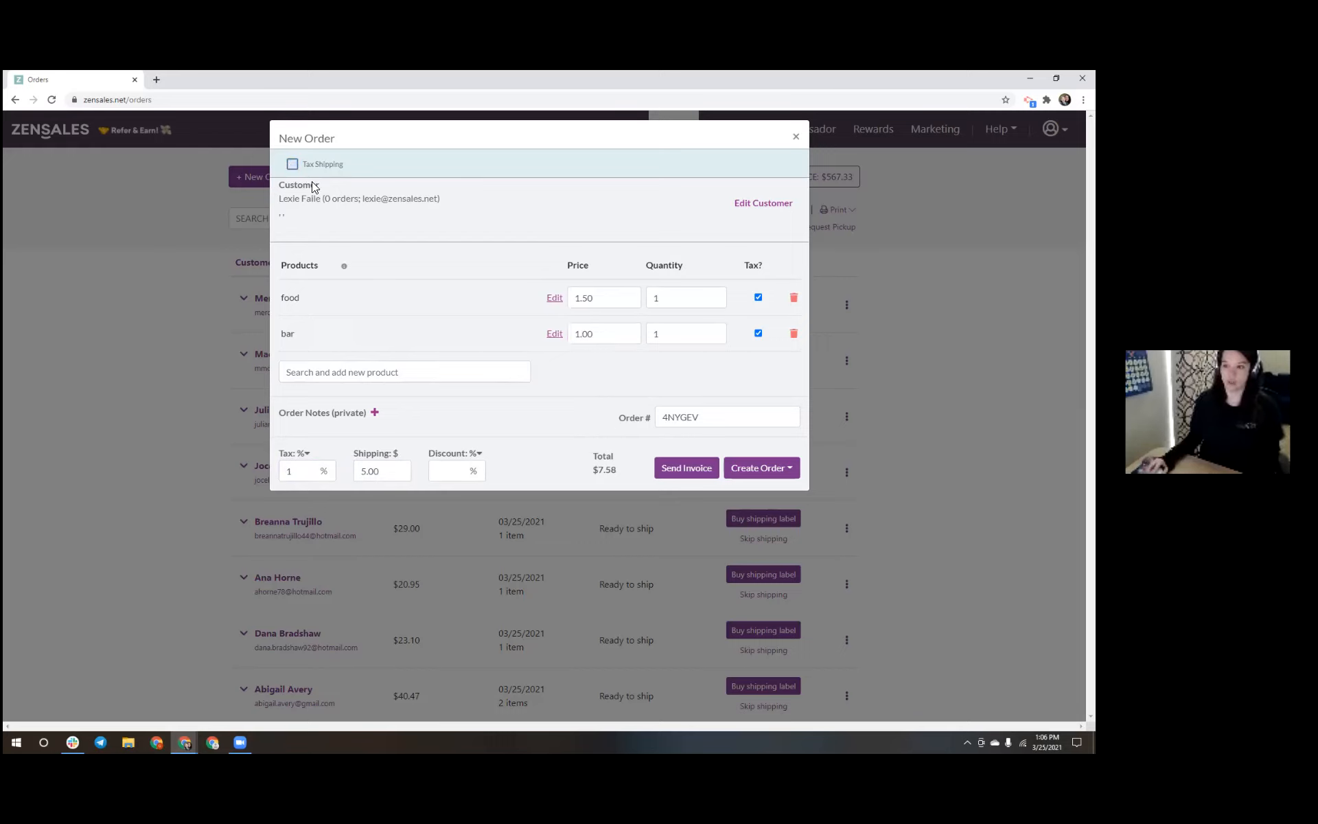
{"action": "left_click", "coordinate": [758, 299]}
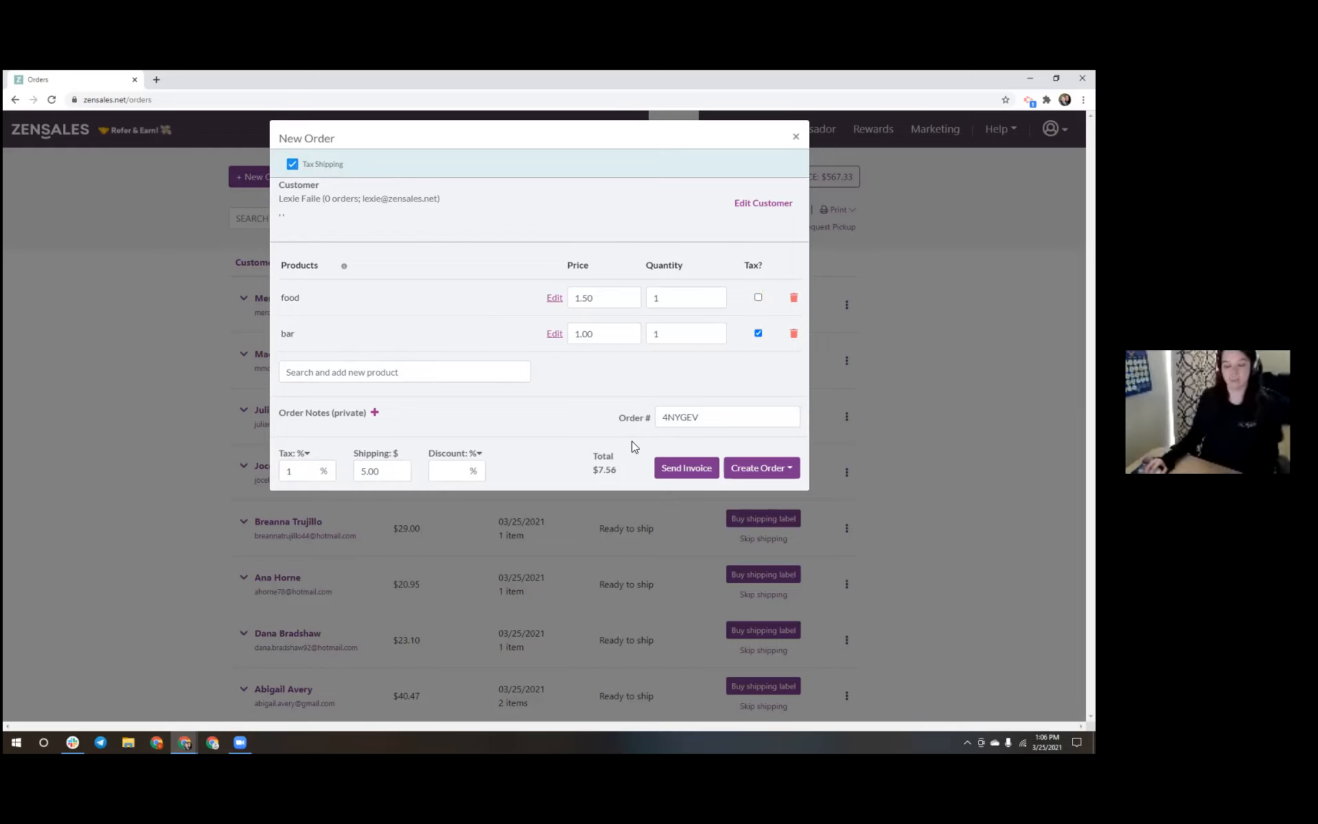
{"action": "left_click", "coordinate": [758, 298]}
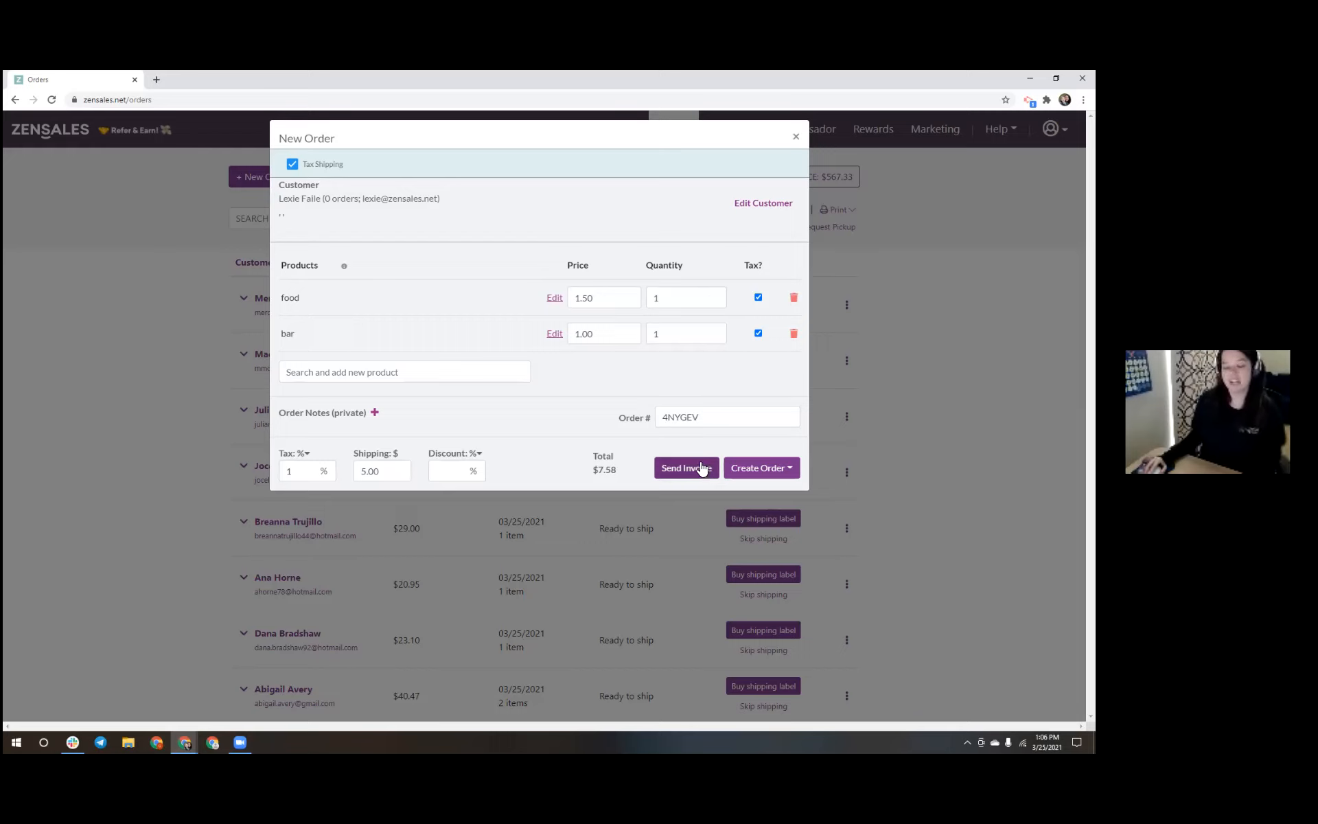
Send the $7.58 invoice to the customer, leaving the order status unchanged
{"action": "left_click", "coordinate": [790, 470]}
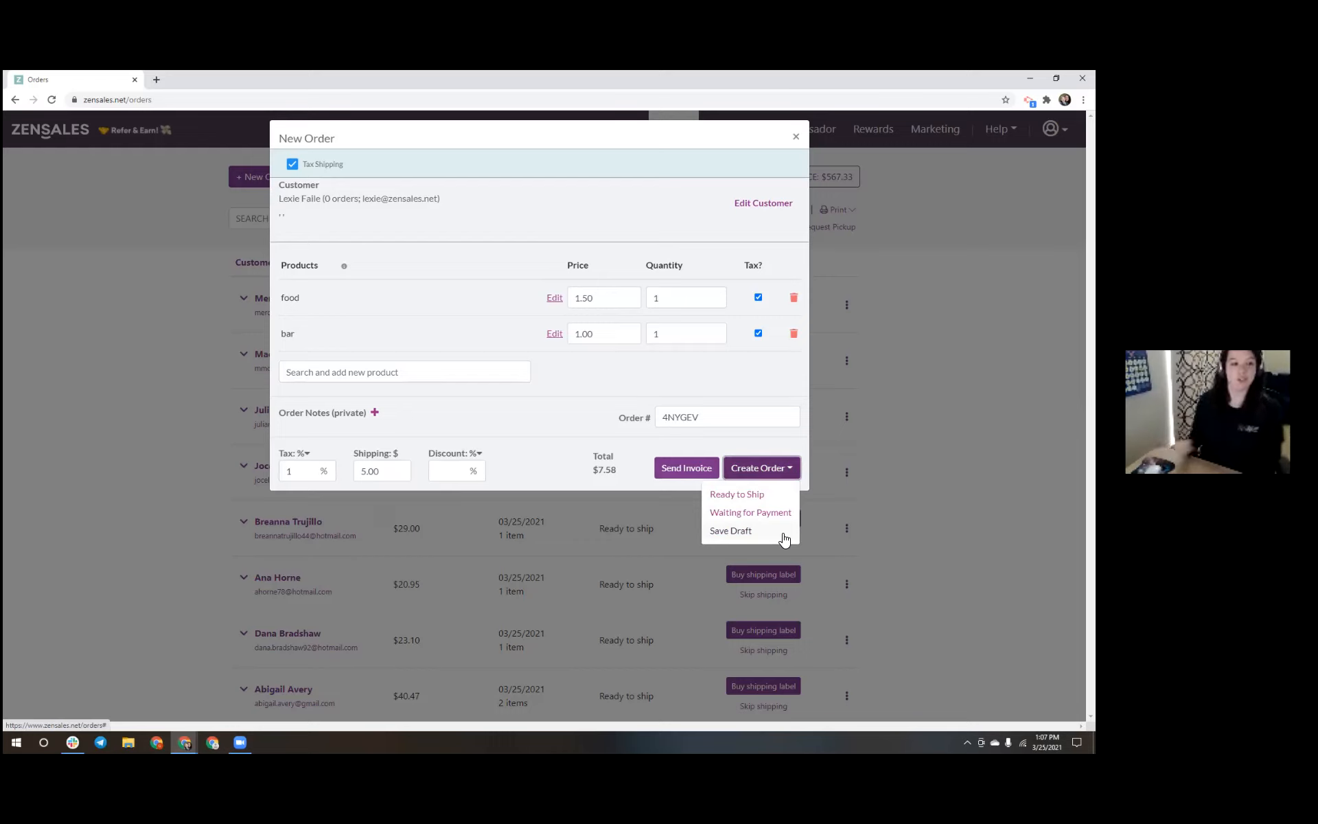
{"action": "left_click", "coordinate": [770, 450]}
{"action": "left_click", "coordinate": [690, 469]}
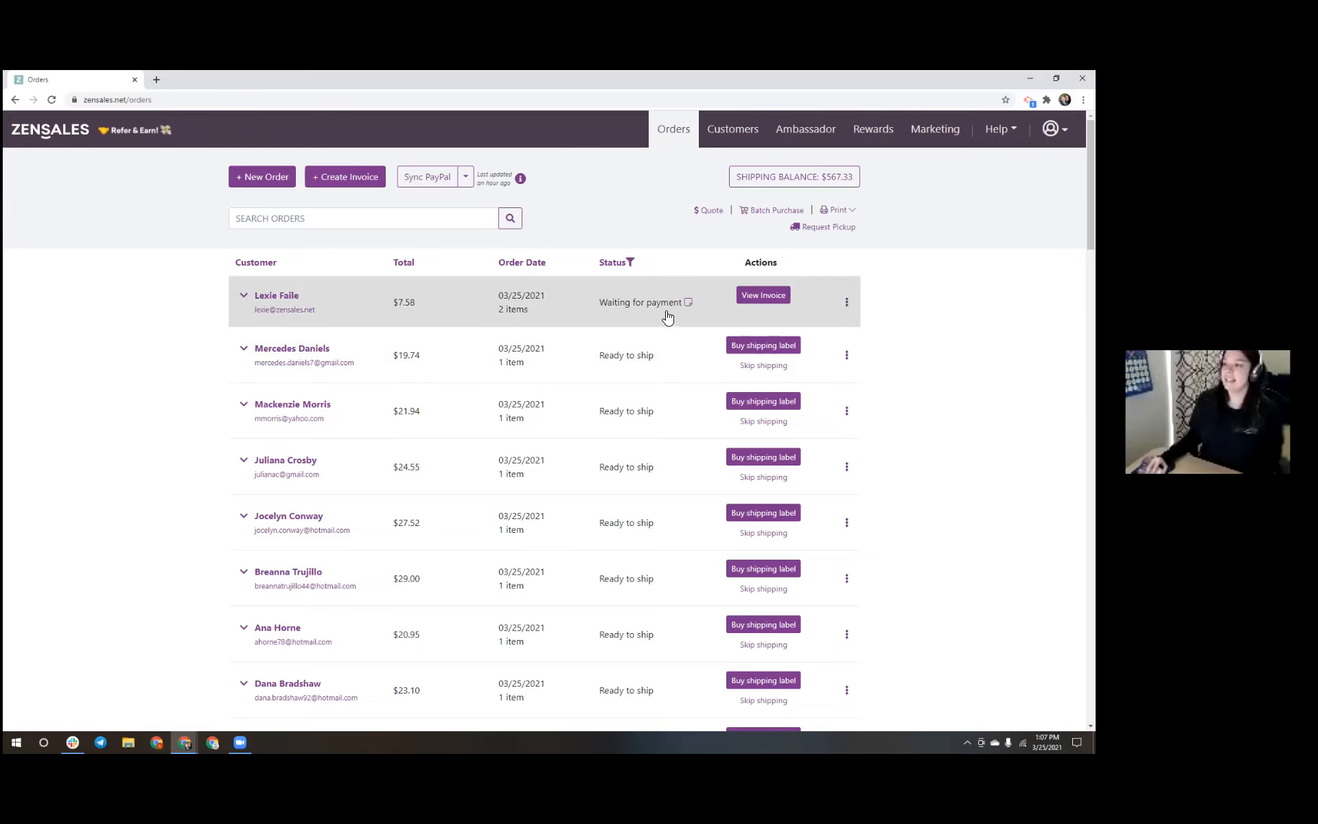
Review the customer-facing invoice, then expand the new order's details in the Orders list
{"action": "left_click", "coordinate": [776, 299]}
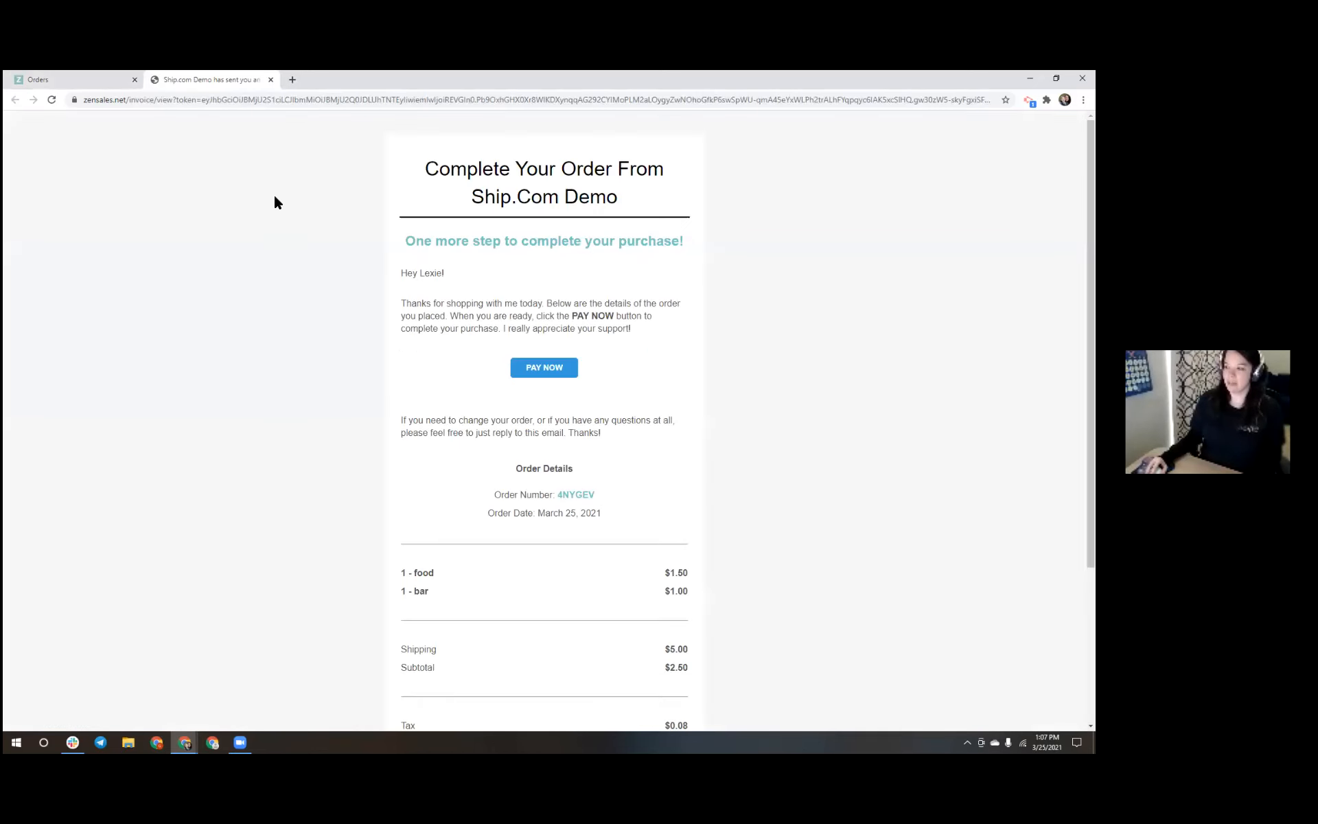
{"action": "left_click", "coordinate": [41, 75]}
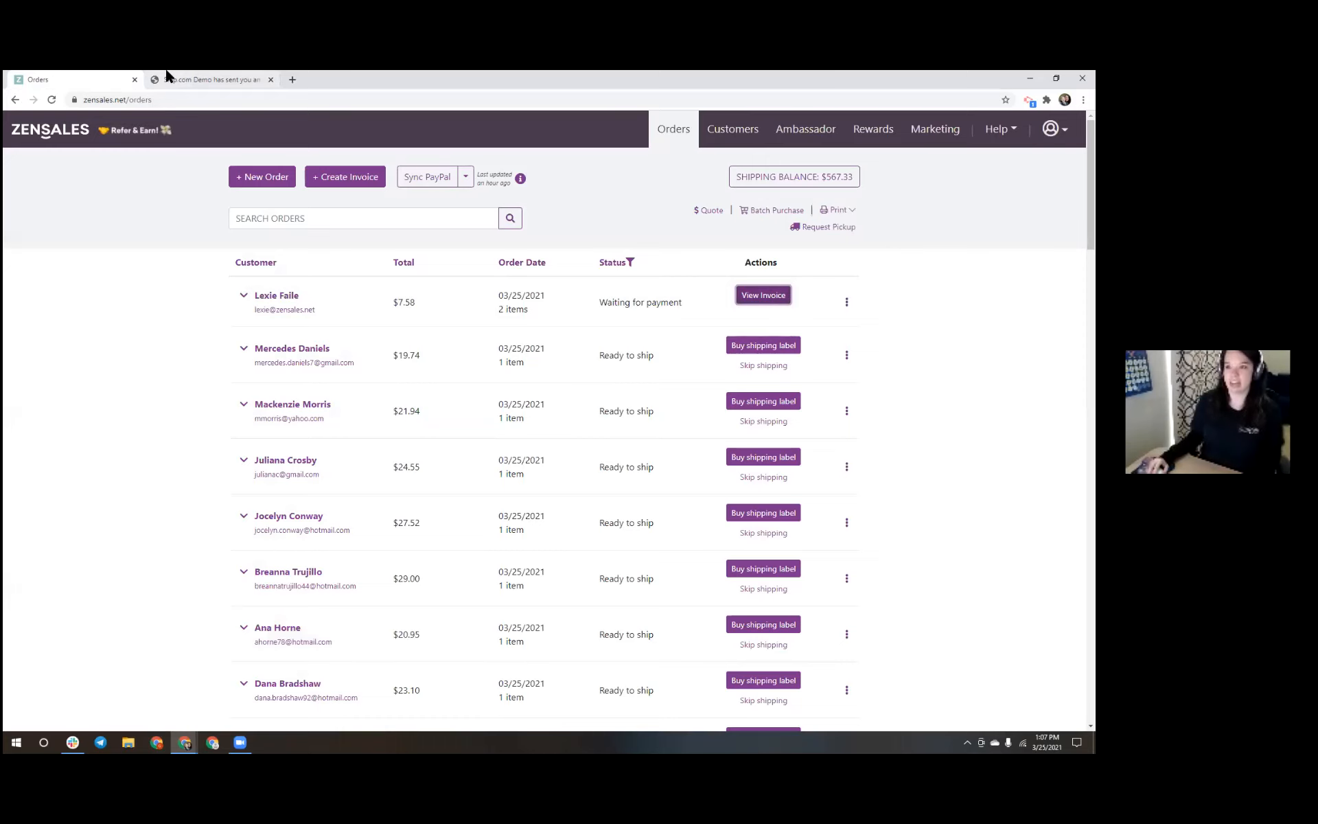
{"action": "left_click", "coordinate": [212, 77]}
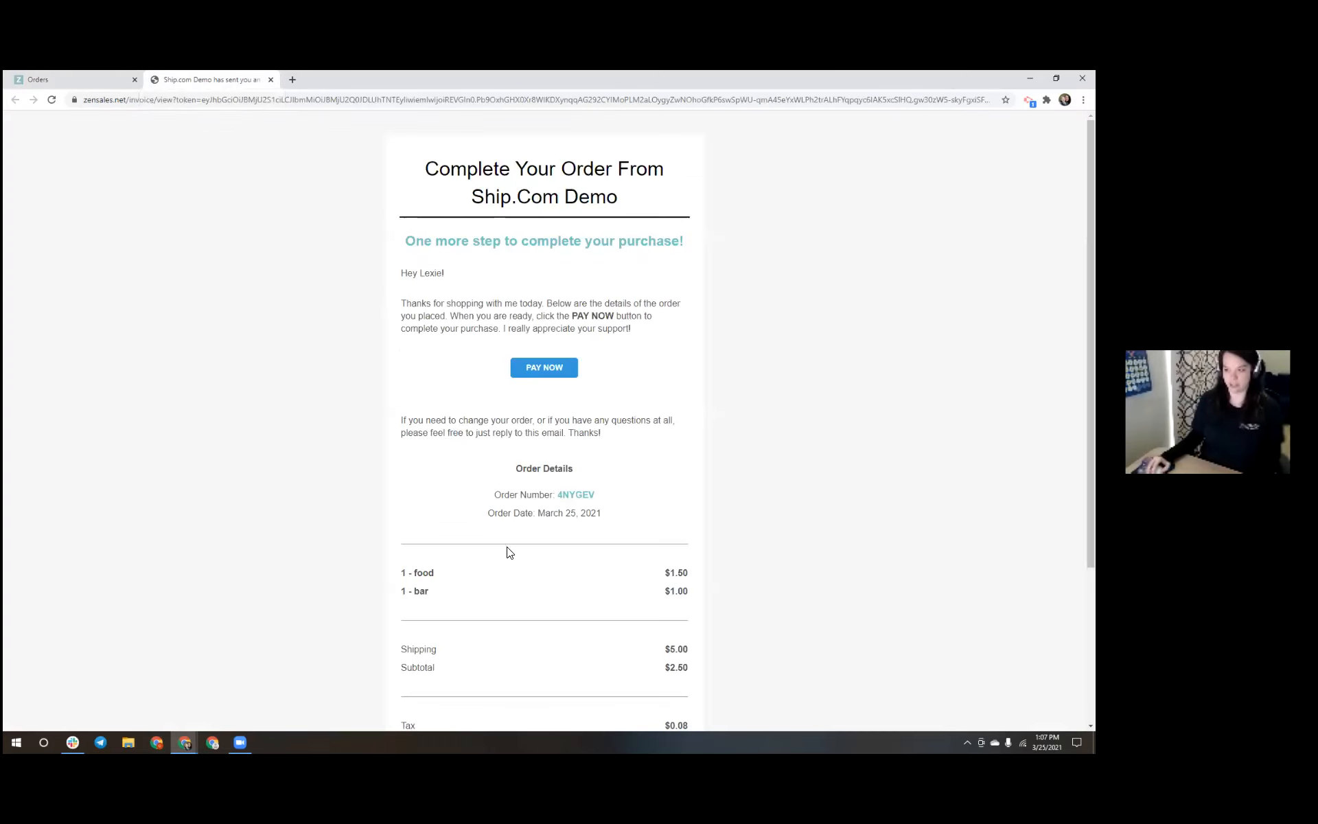
{"action": "scroll", "coordinate": [499, 565], "scroll_direction": "down", "scroll_amount": 3}
{"action": "scroll", "coordinate": [495, 560], "scroll_direction": "up", "scroll_amount": 3}
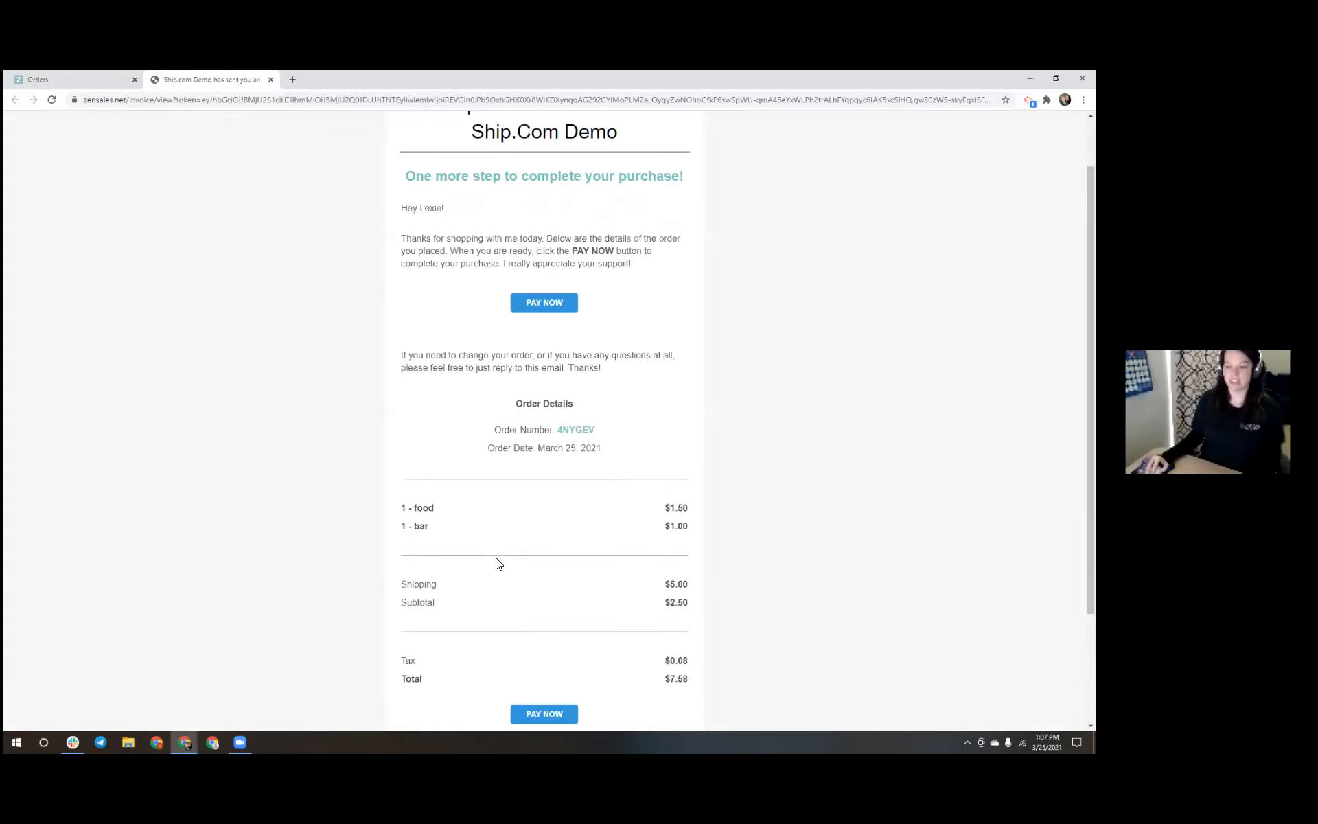
{"action": "left_click", "coordinate": [72, 78]}
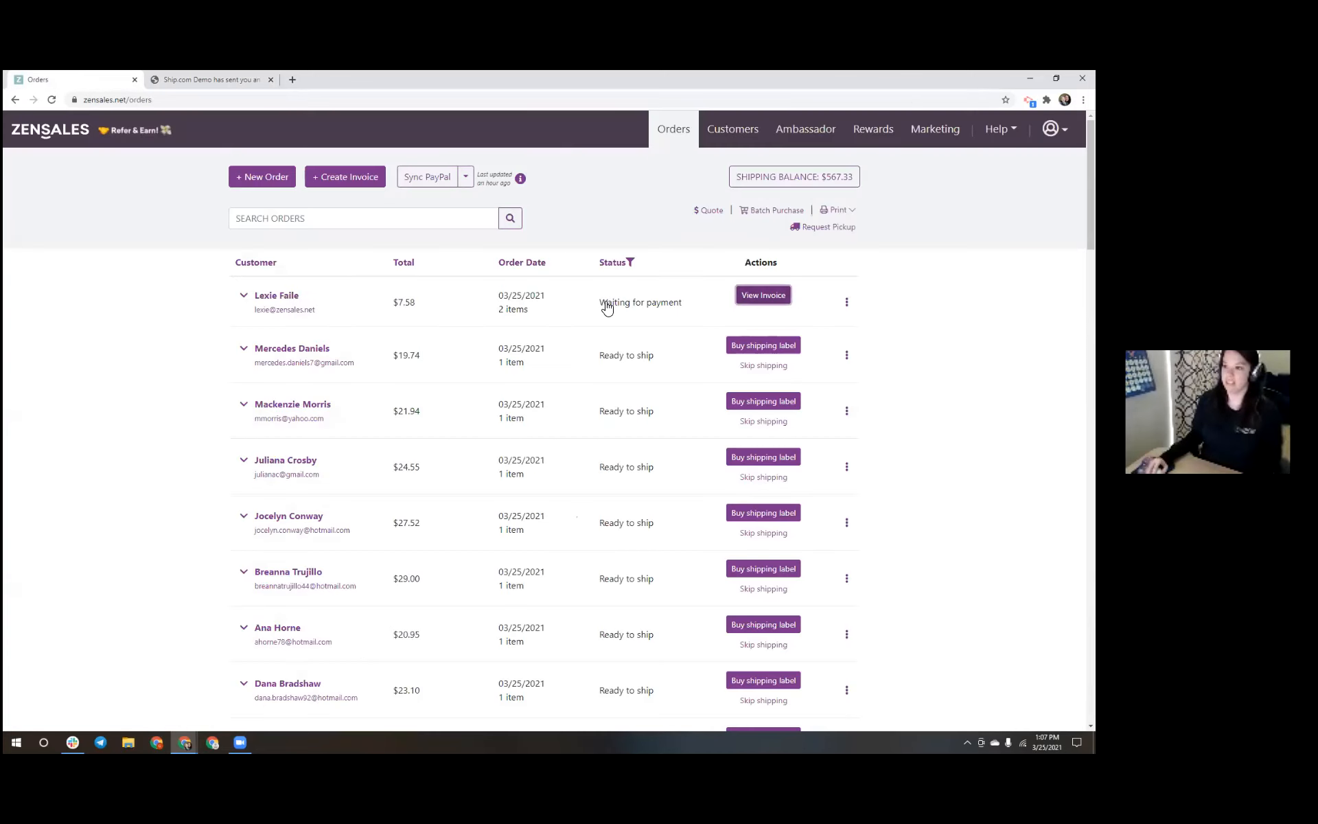
{"action": "left_click", "coordinate": [568, 310]}
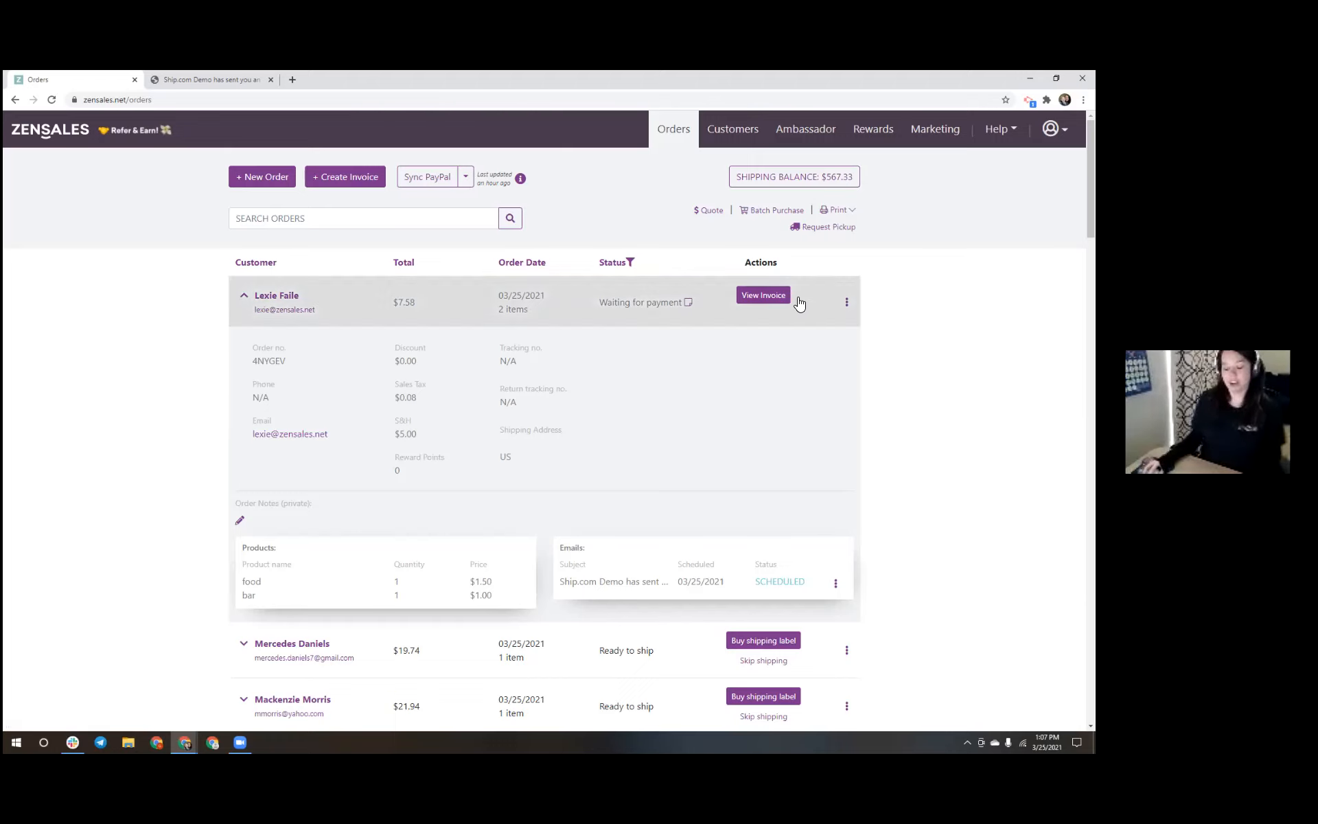
Preview the scheduled invoice email, then collapse the order's details
{"action": "left_click", "coordinate": [836, 584]}
{"action": "left_click", "coordinate": [810, 571]}
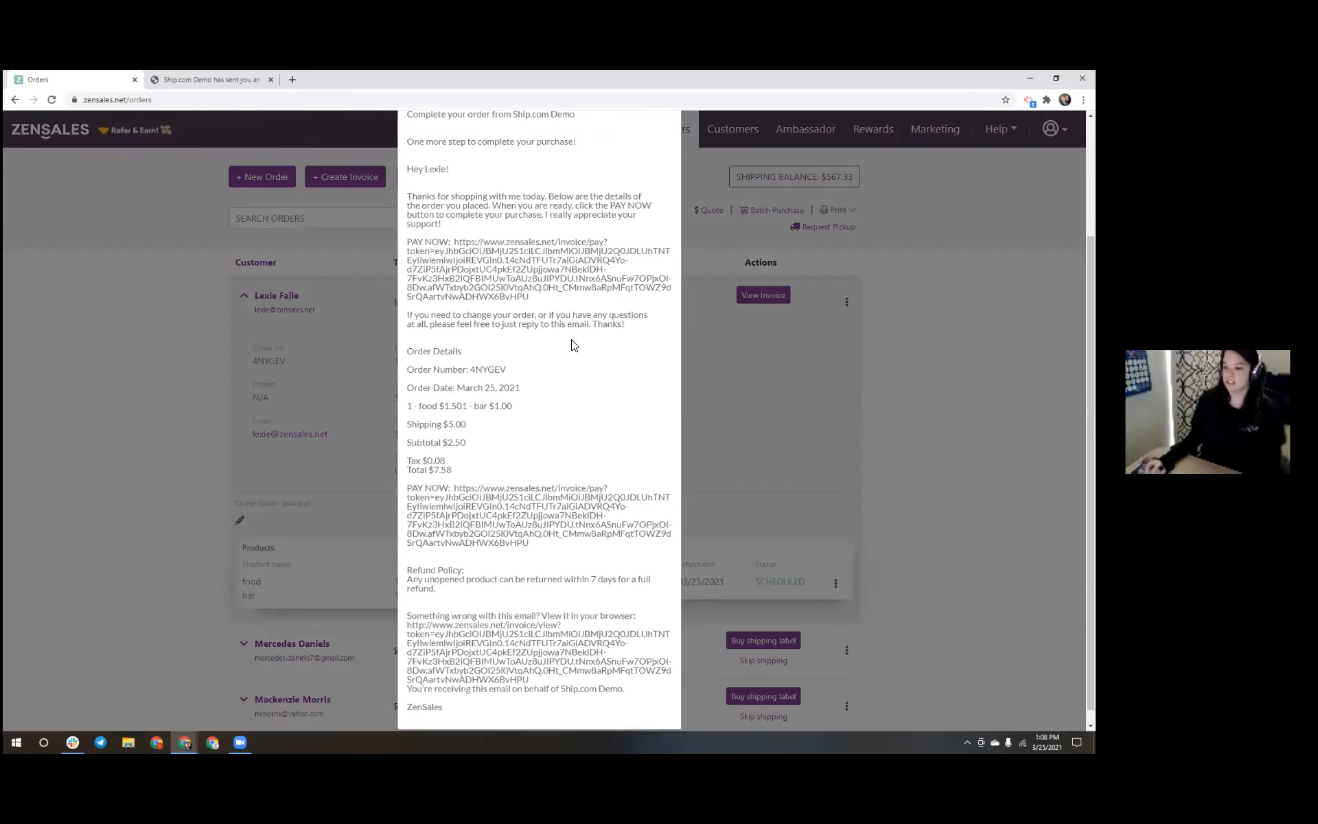
{"action": "left_click", "coordinate": [667, 142]}
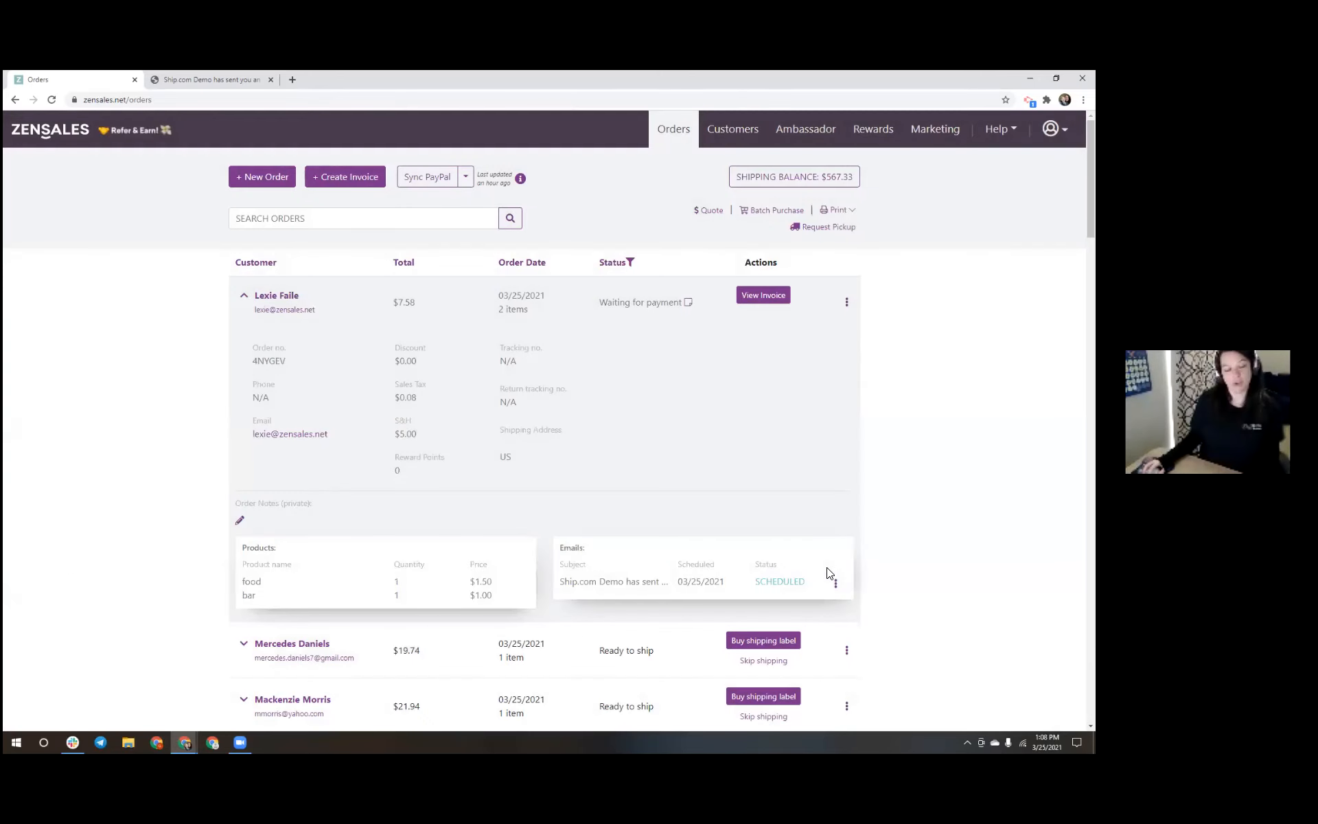
{"action": "left_click", "coordinate": [562, 313]}
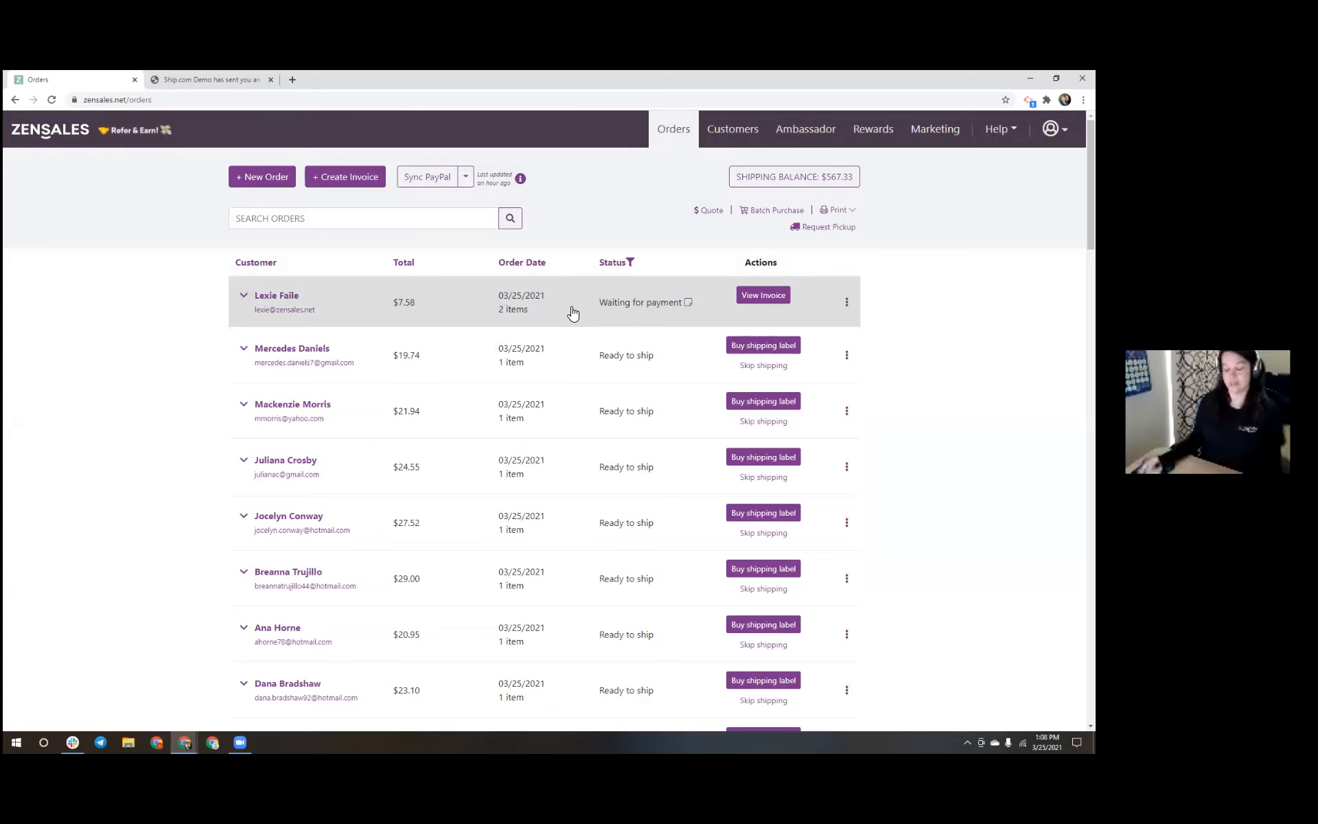
{"action": "left_click", "coordinate": [1055, 129]}
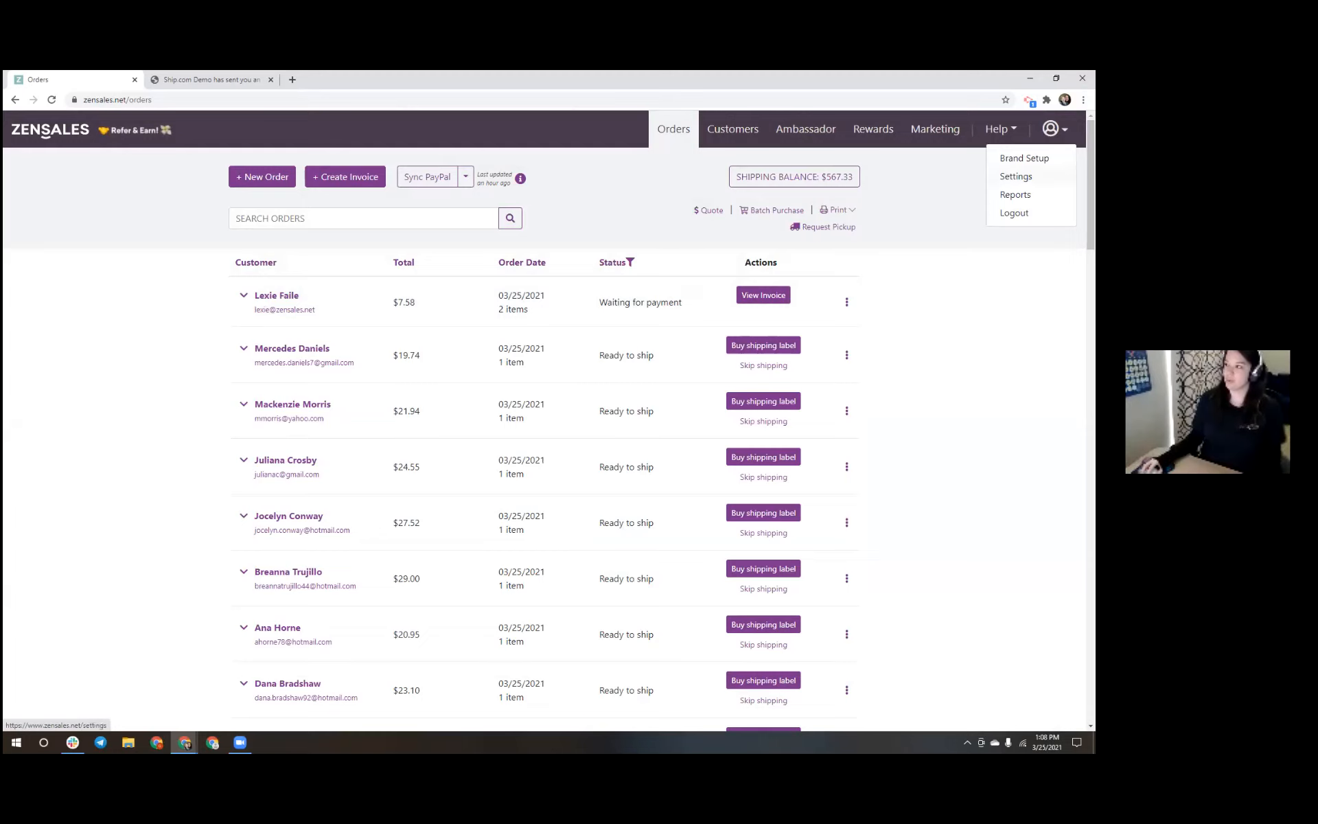
Show the Invoices report listing the $7.58 invoice as a pending payment
{"action": "left_click", "coordinate": [1015, 194]}
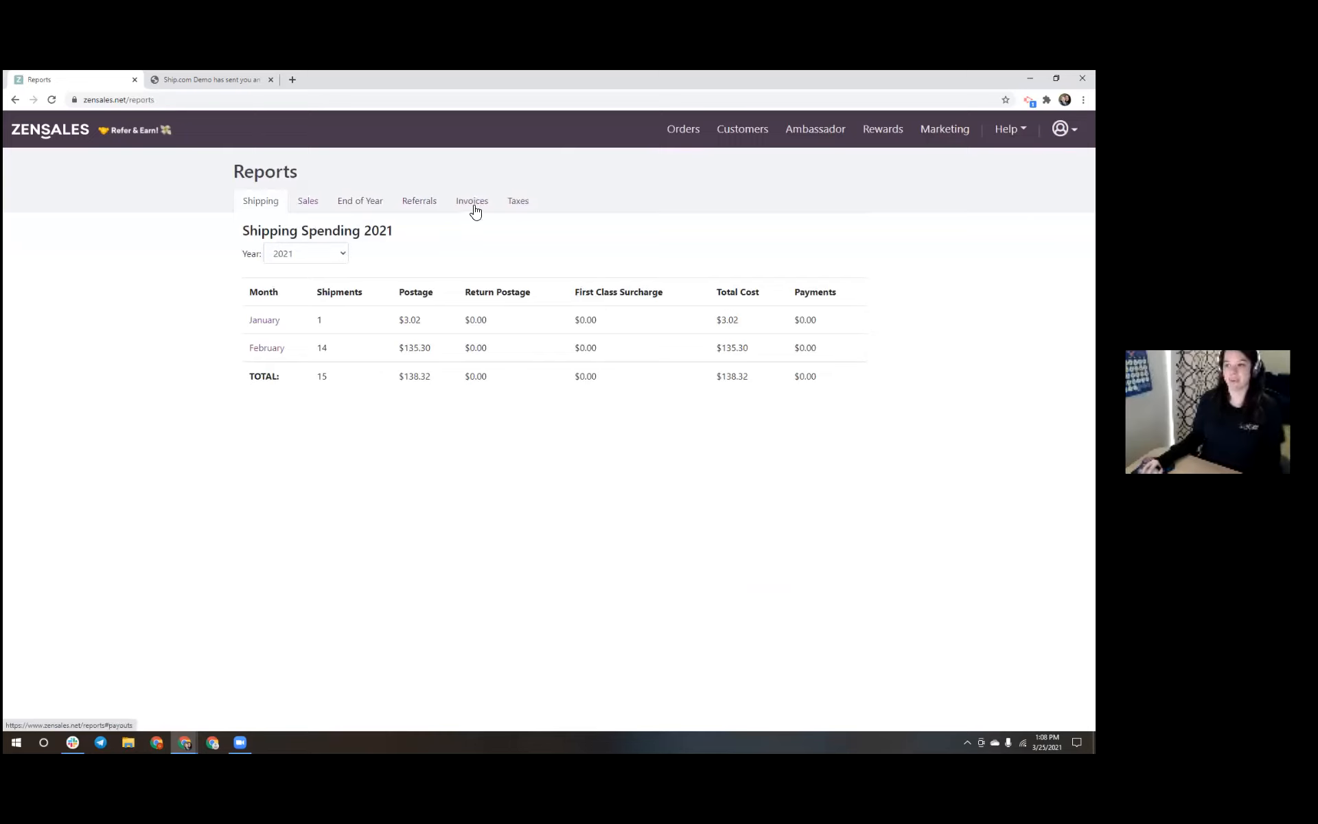
{"action": "left_click", "coordinate": [481, 206]}
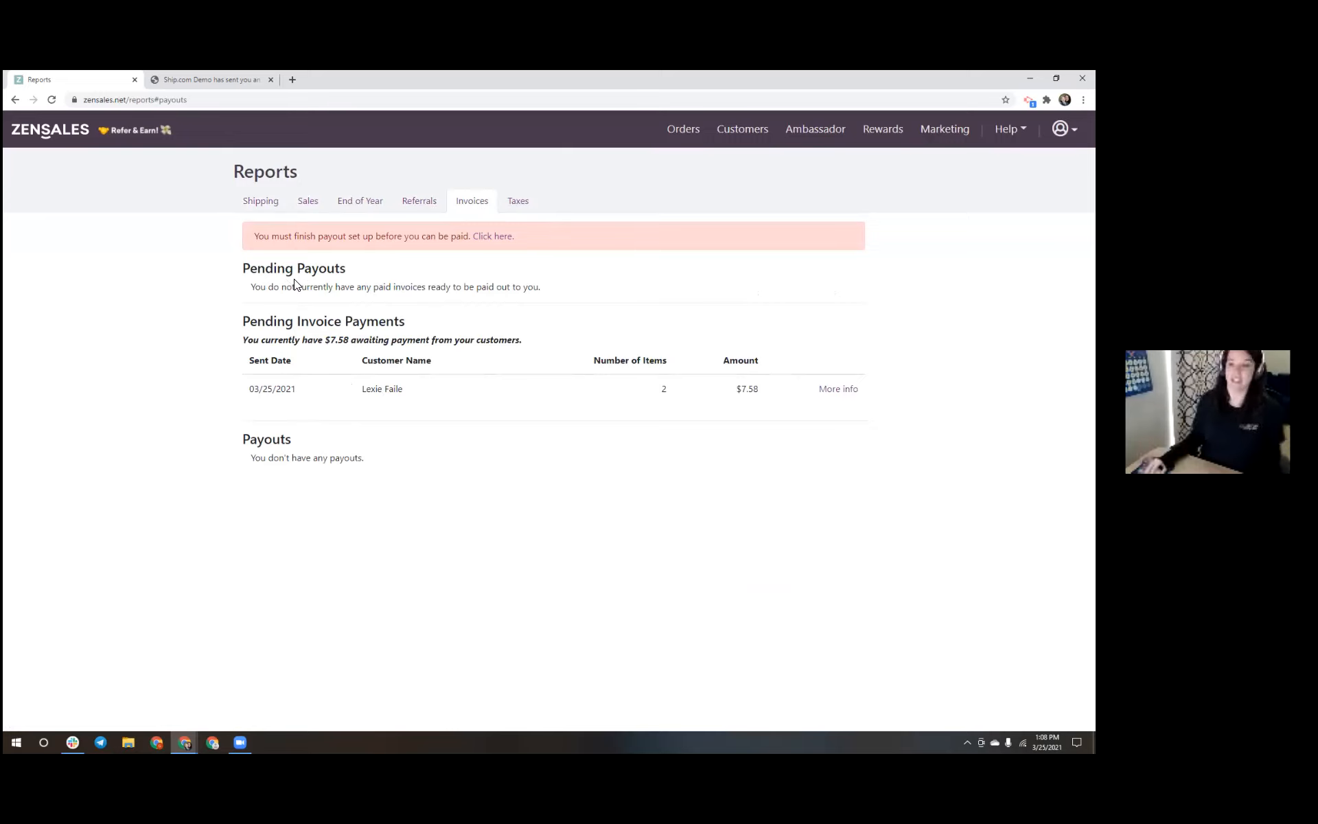
Open the Invoice Payout dialog from the unfinished-payout warning link
{"action": "left_click", "coordinate": [501, 237]}
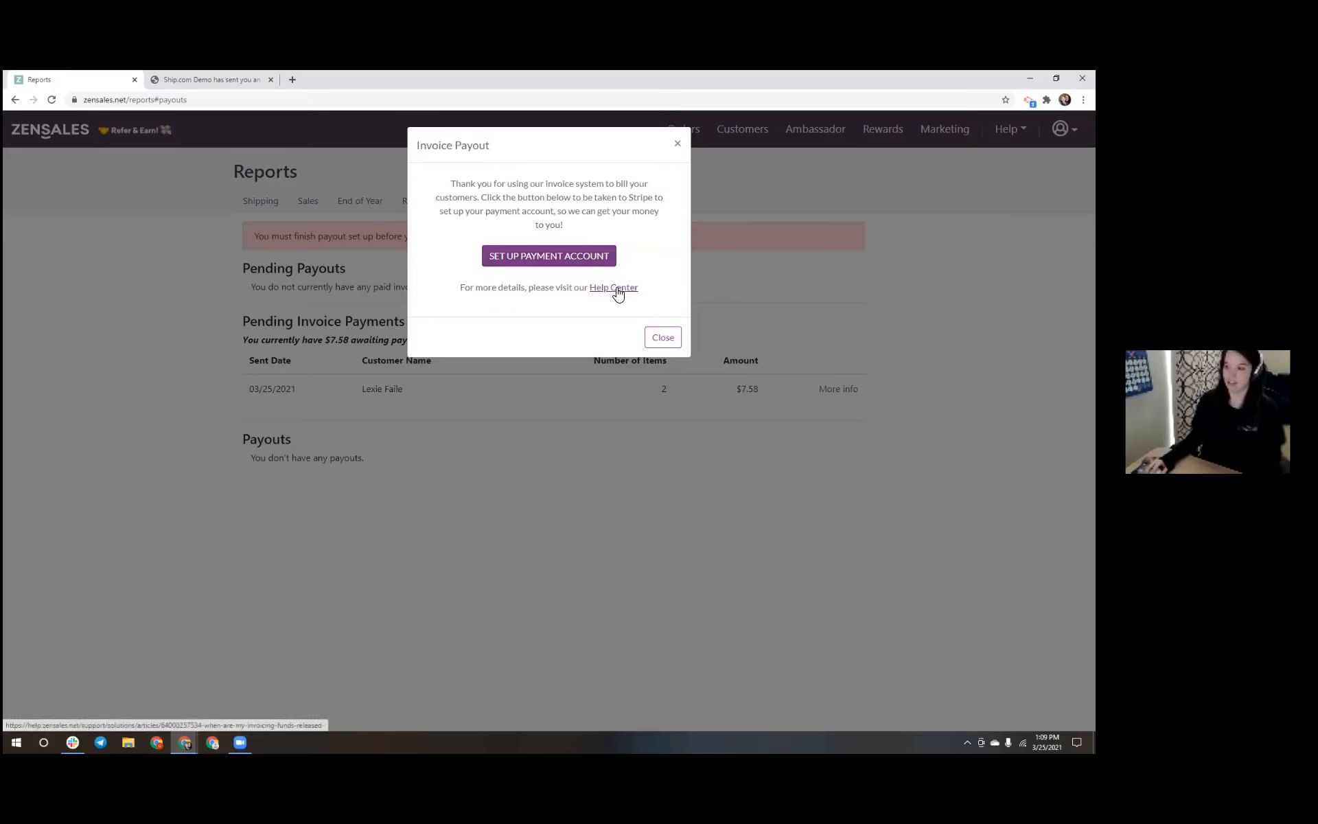
Begin Stripe payment account setup with the customer's mobile number and untick 'Stay signed in for a week'
{"action": "left_click", "coordinate": [589, 260]}
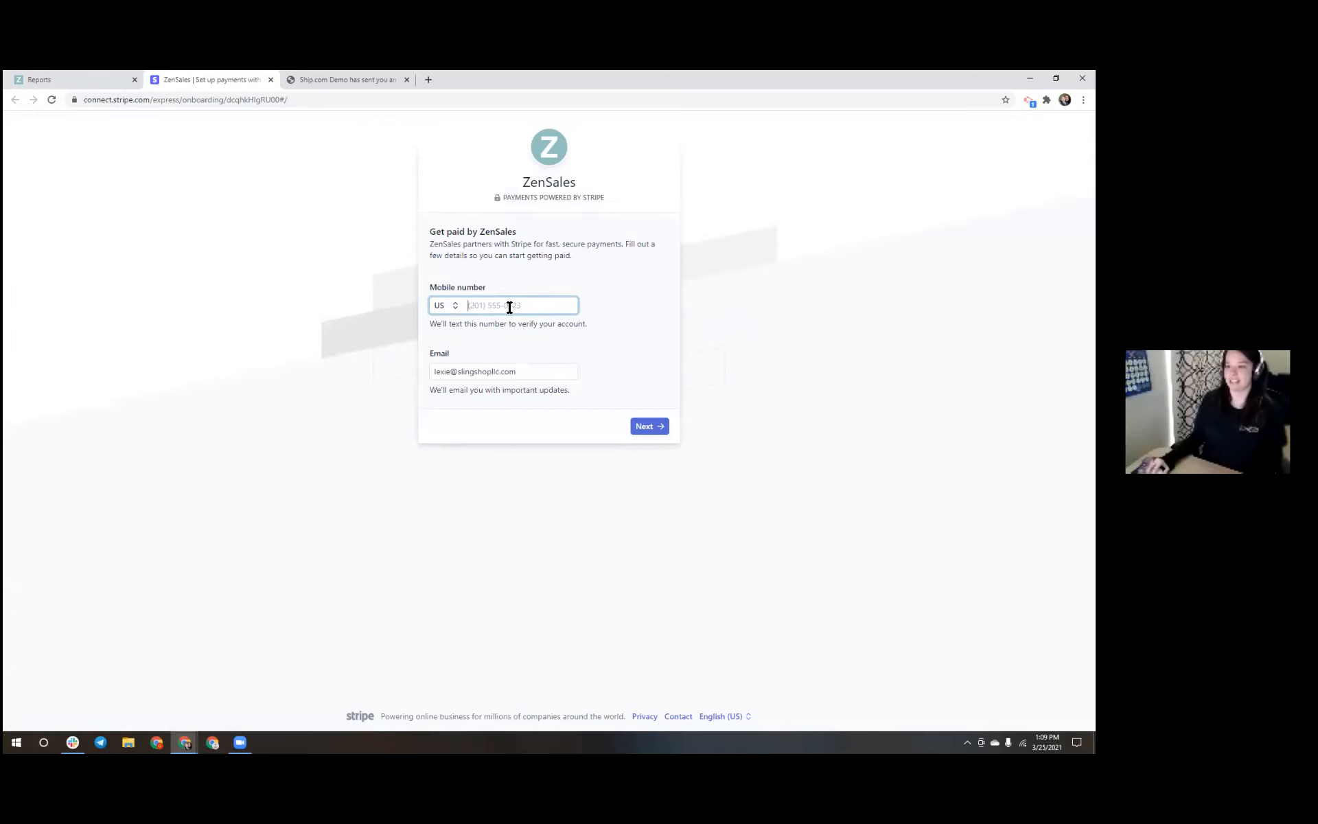
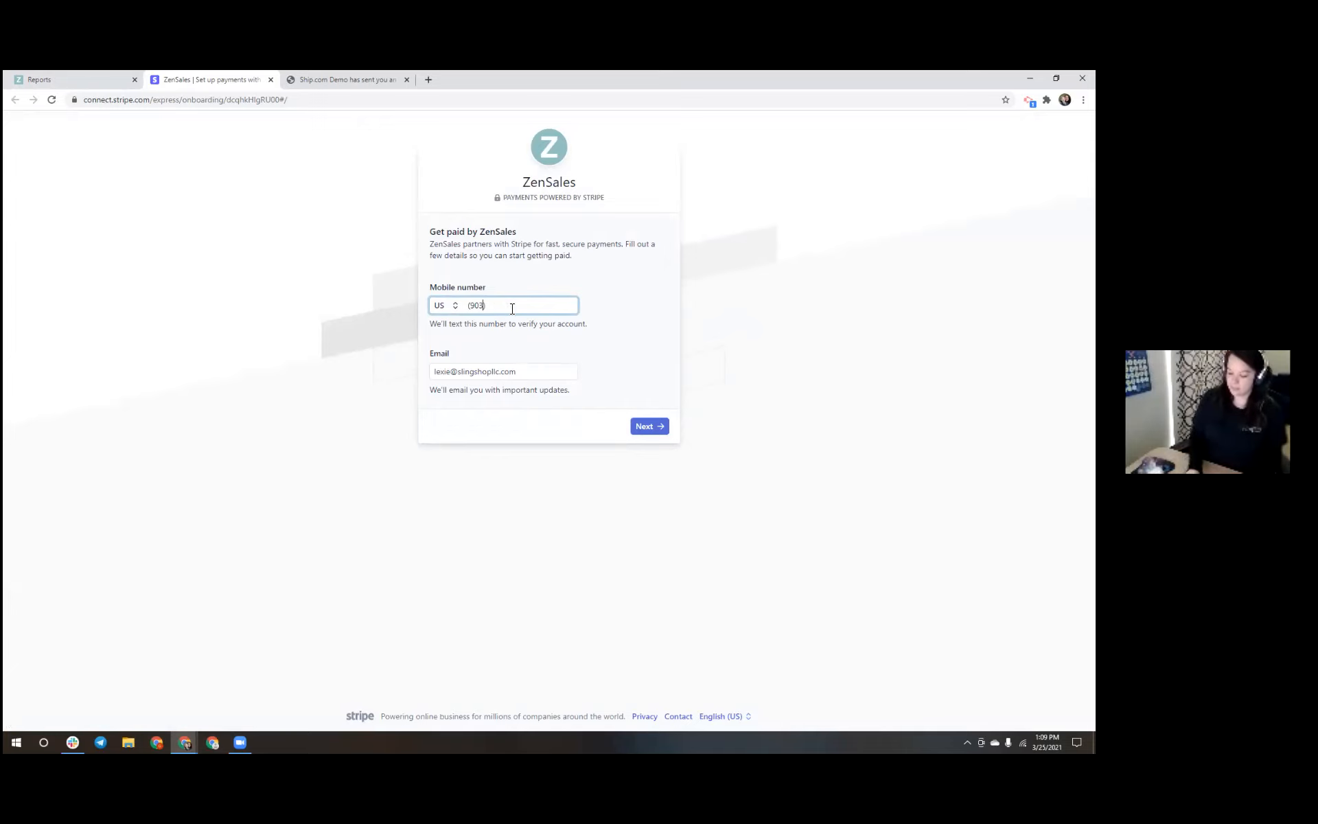
{"action": "left_click", "coordinate": [648, 429]}
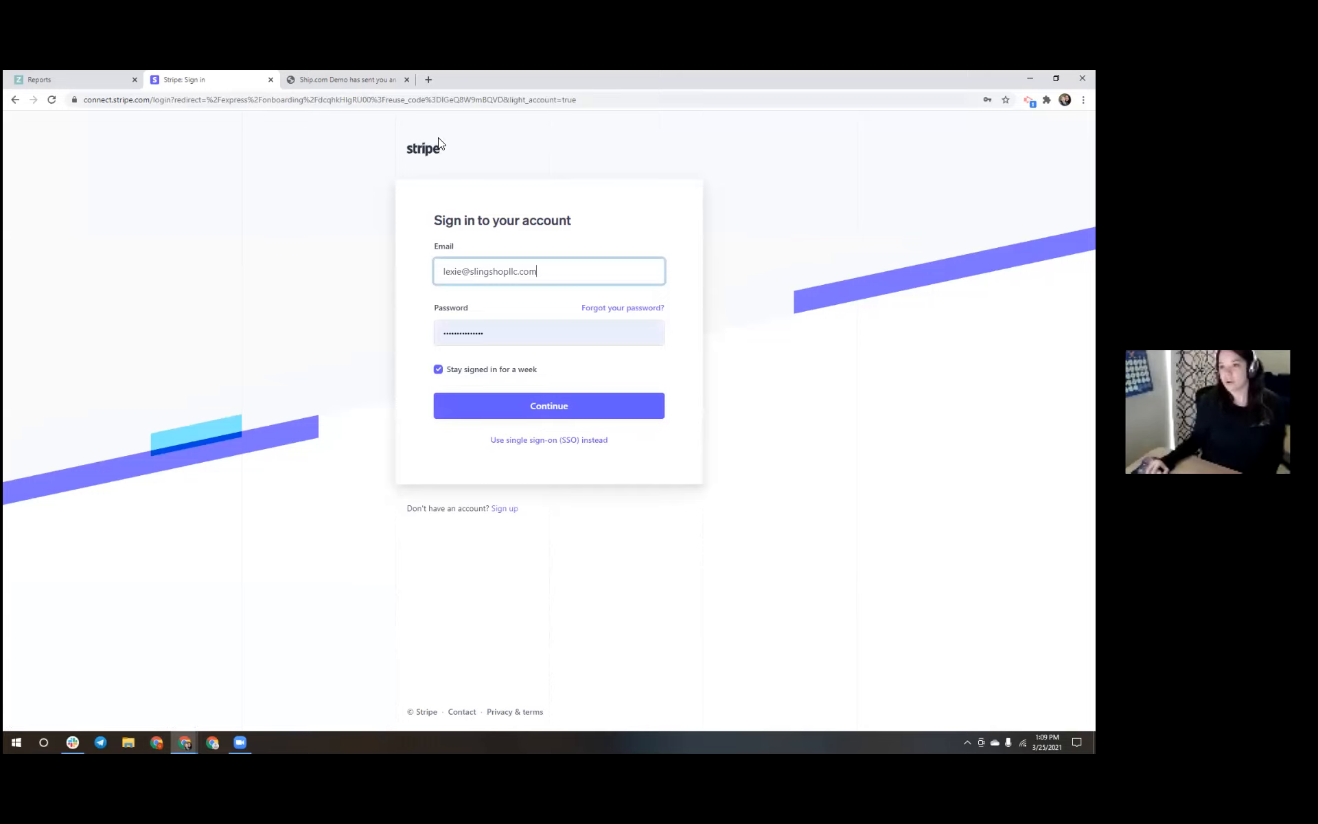
{"action": "left_click", "coordinate": [469, 379]}
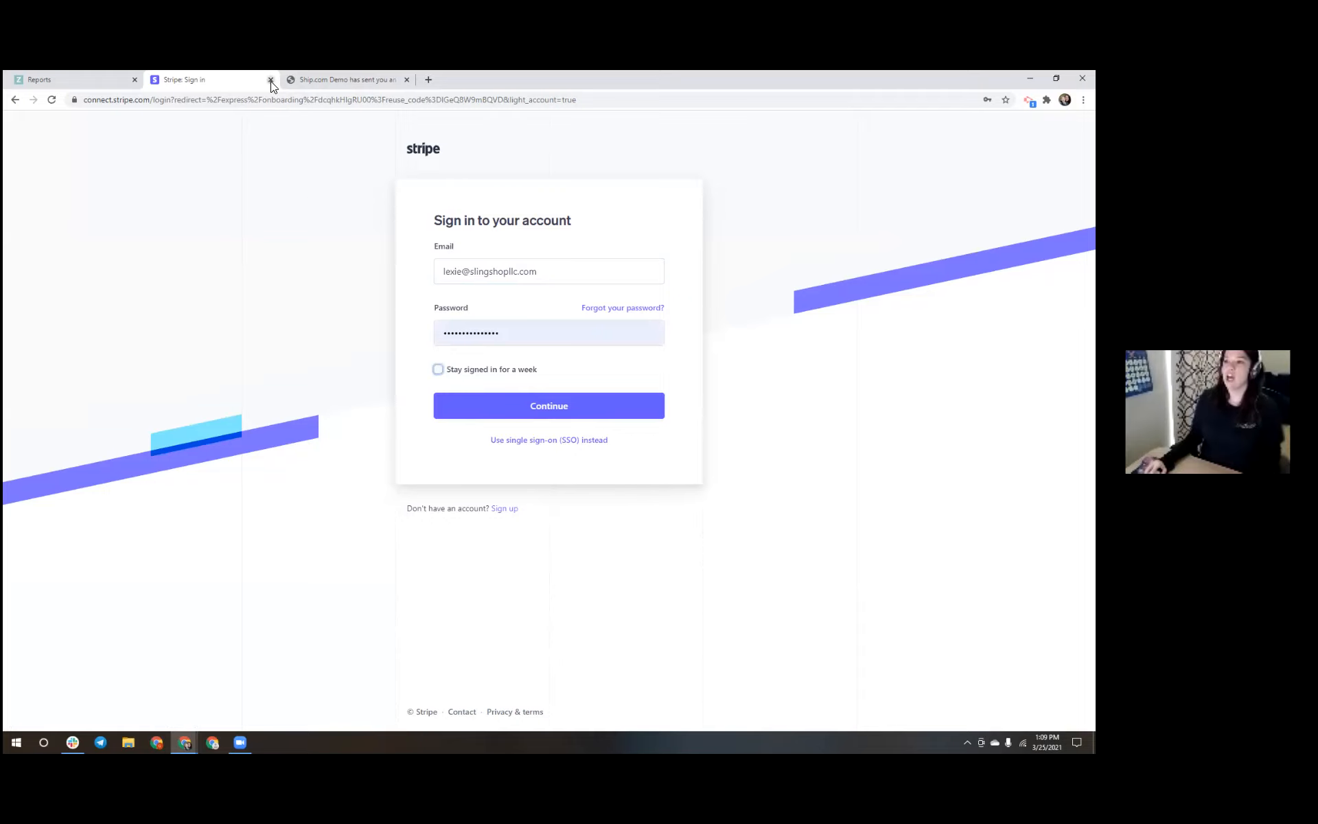
Close the Stripe sign-in tab and dismiss the Invoice Payout dialog
{"action": "left_click", "coordinate": [271, 79]}
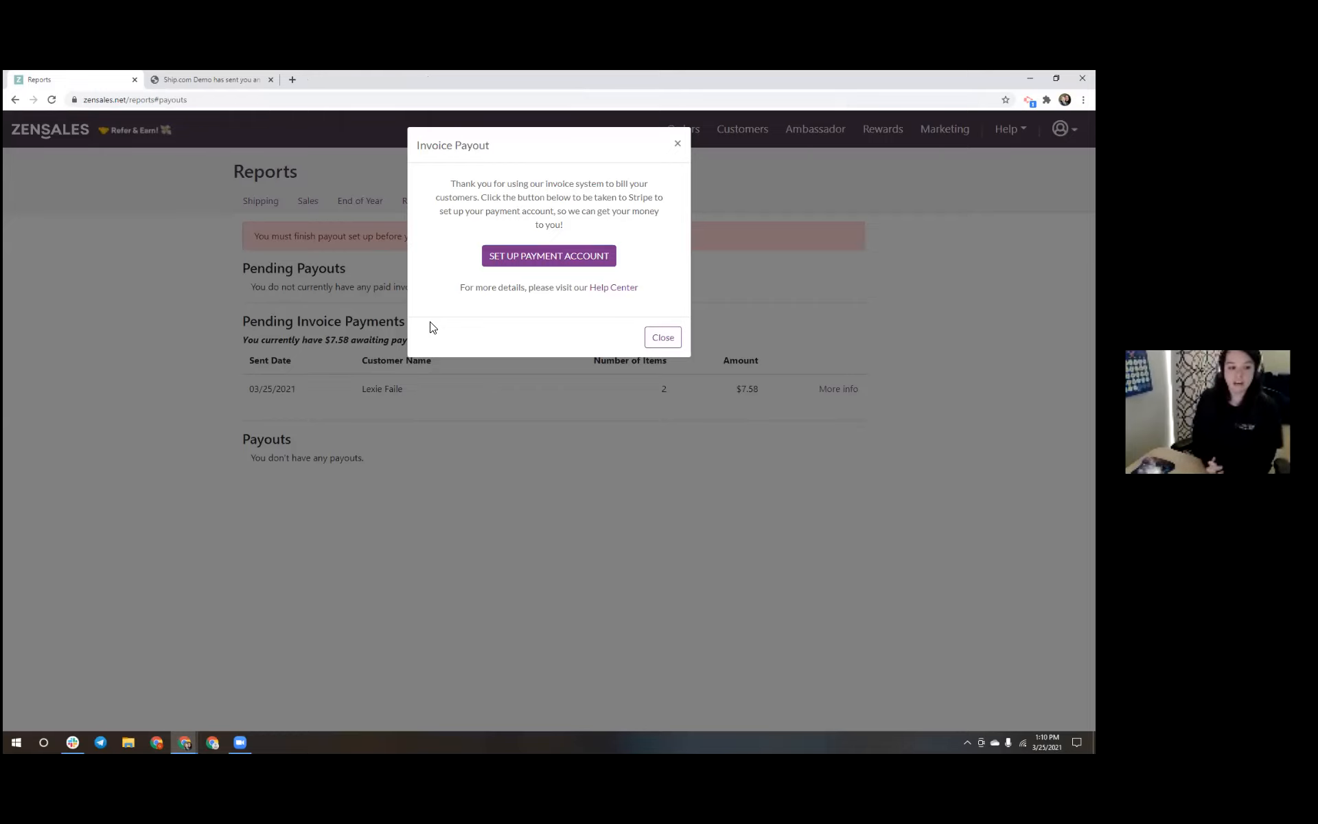
{"action": "left_click", "coordinate": [662, 337]}
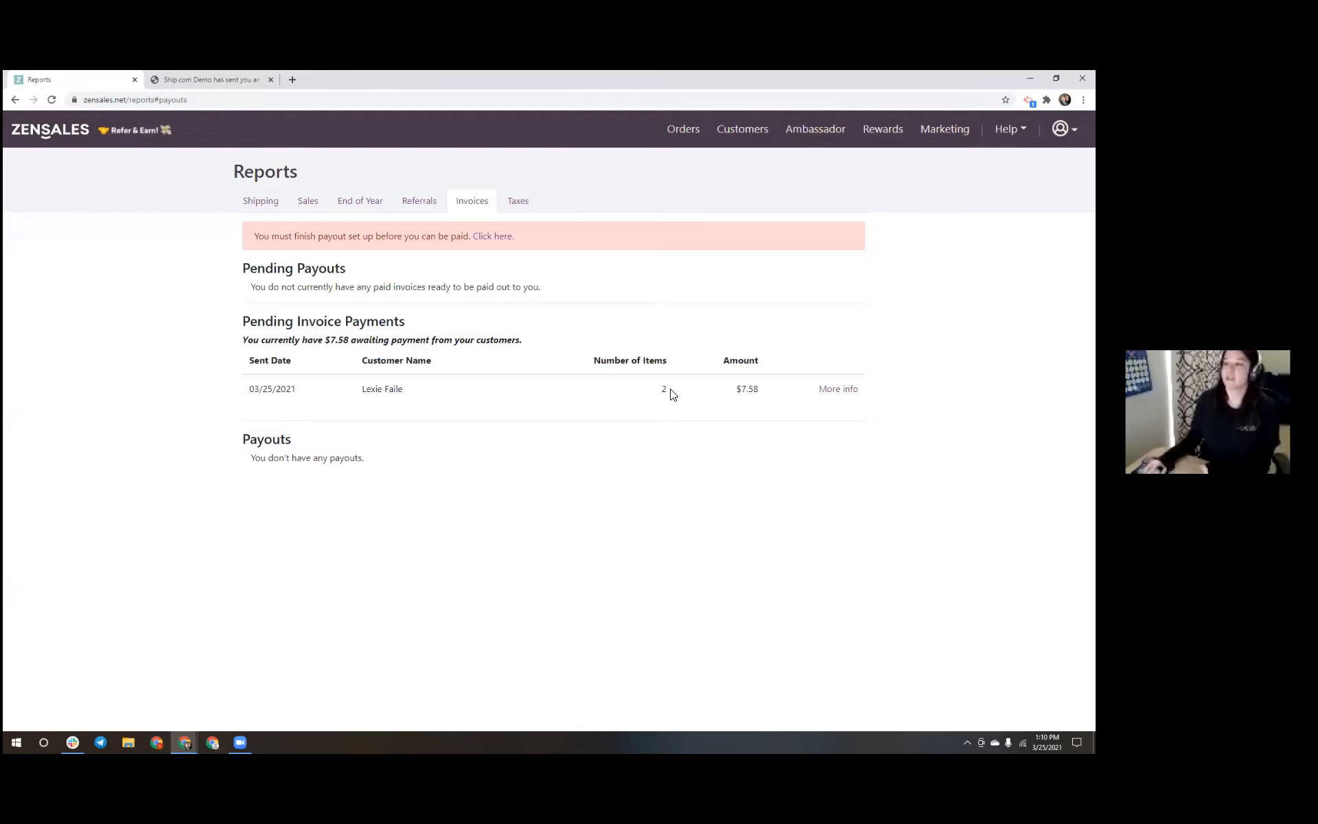
Glance at the Taxes and Invoices reports, then go to the Orders list
{"action": "left_click", "coordinate": [519, 206]}
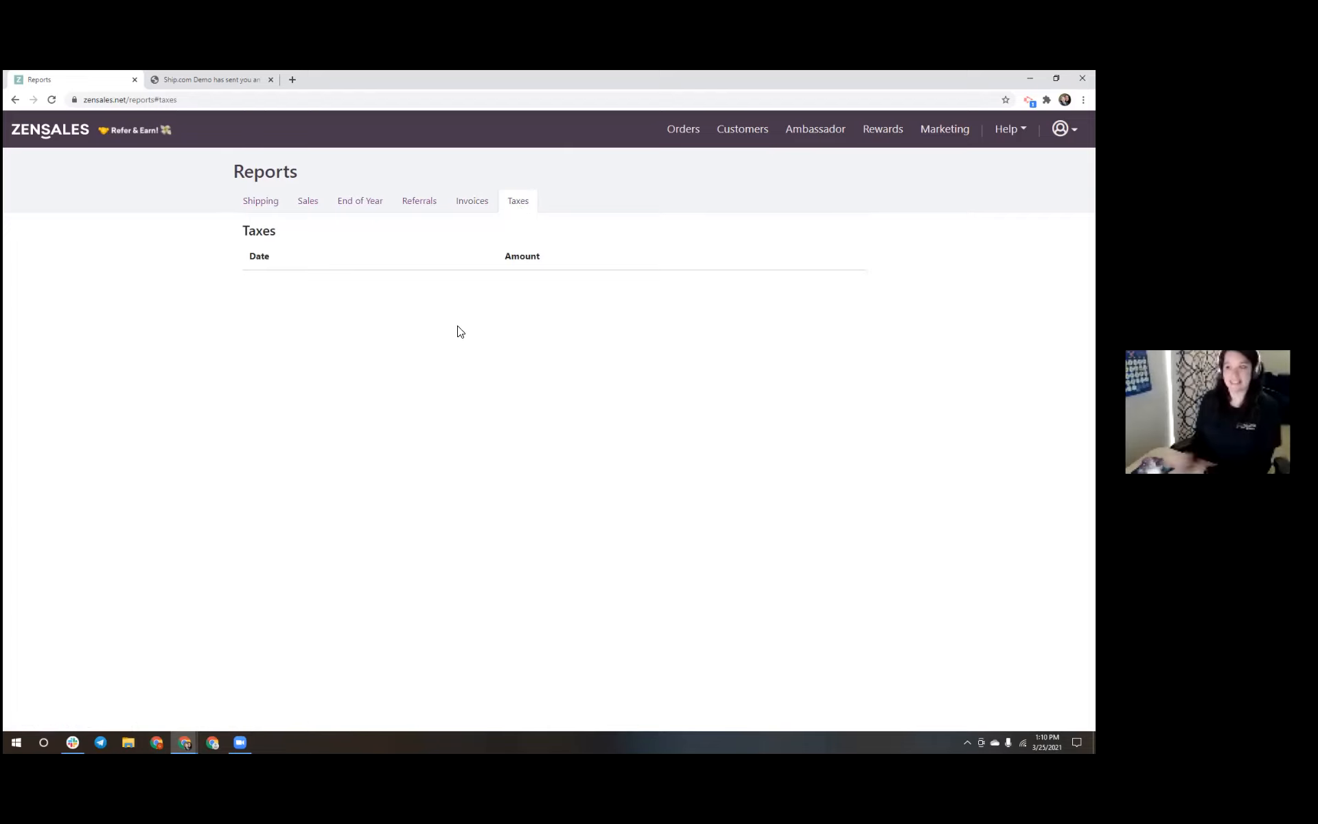
{"action": "left_click", "coordinate": [475, 201]}
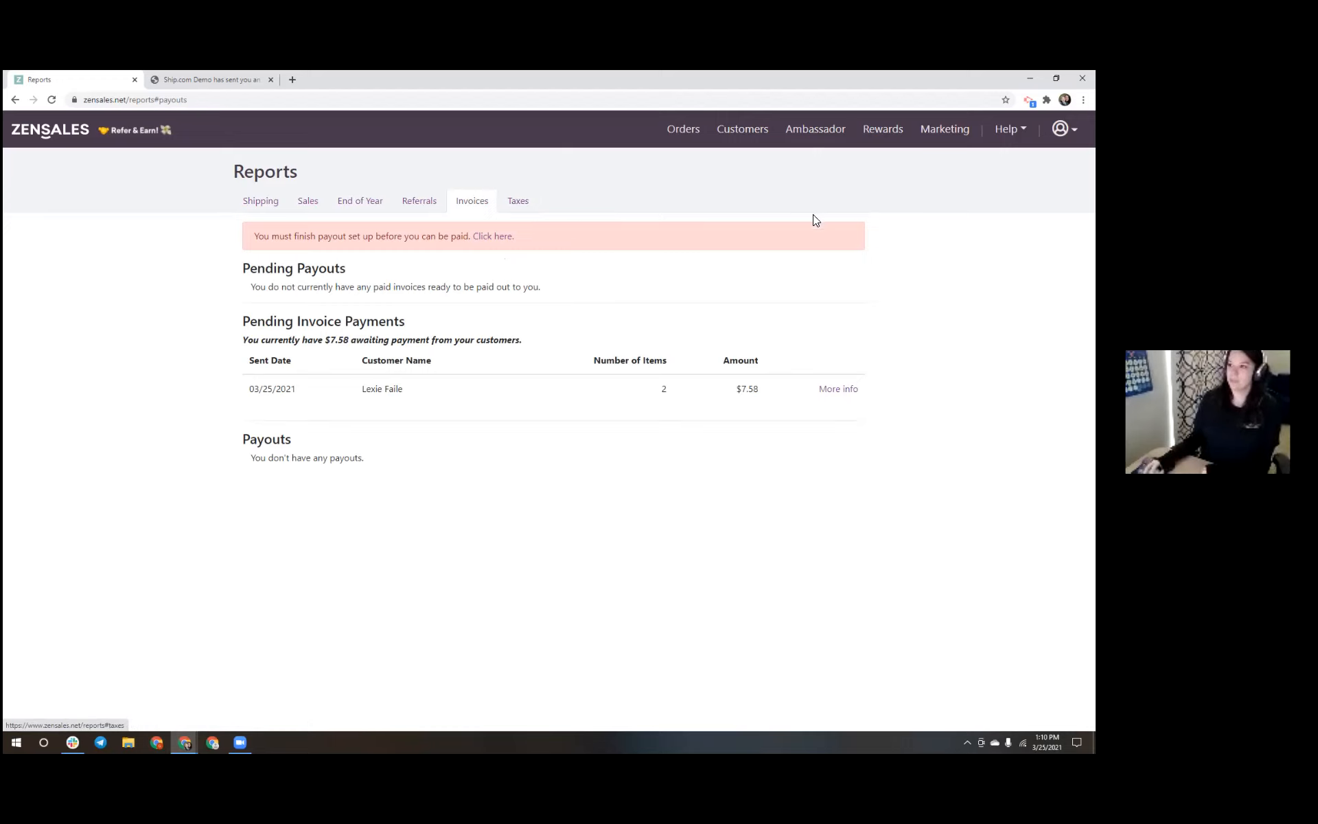
{"action": "left_click", "coordinate": [673, 133]}
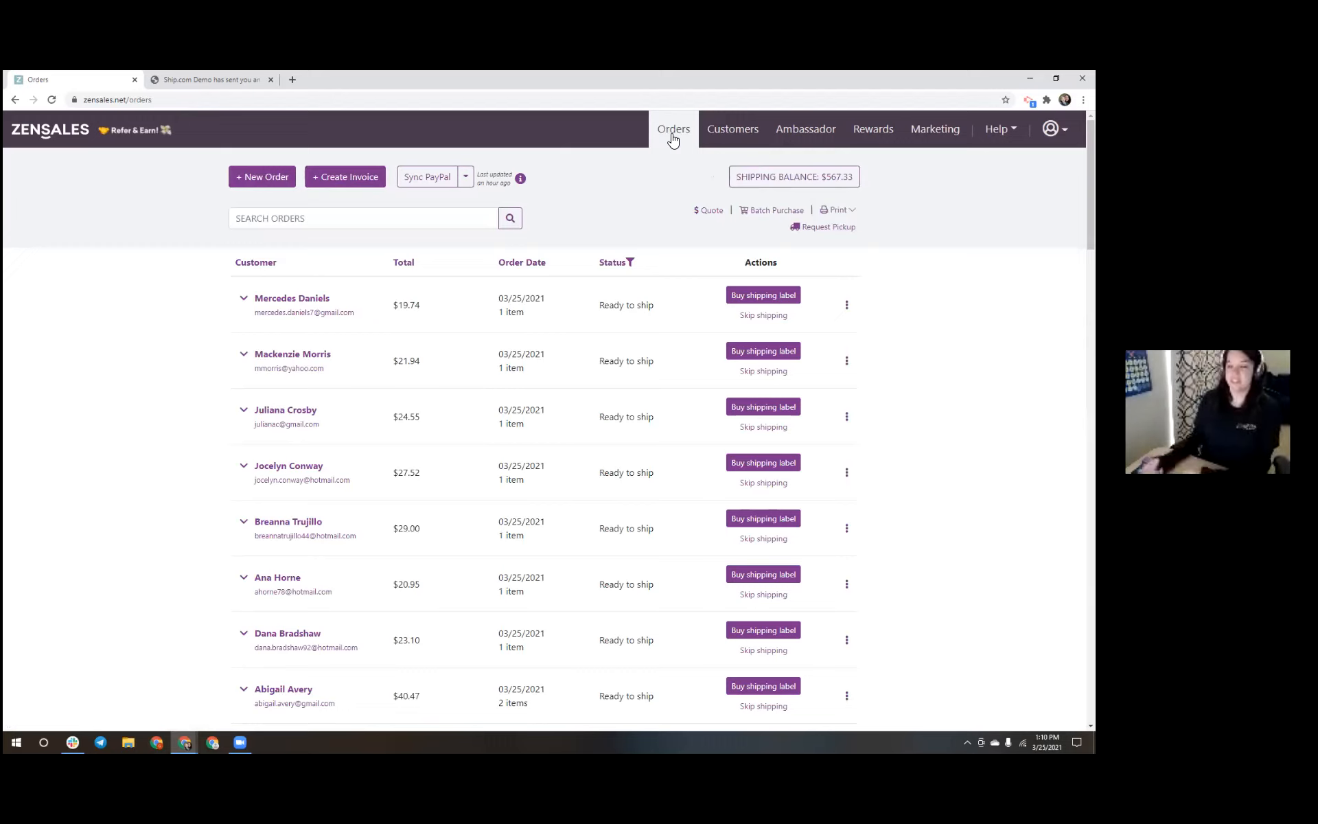
Filter orders to 'Waiting for payment' and open the $7.58 order's invoice in a new tab
{"action": "left_click", "coordinate": [609, 264]}
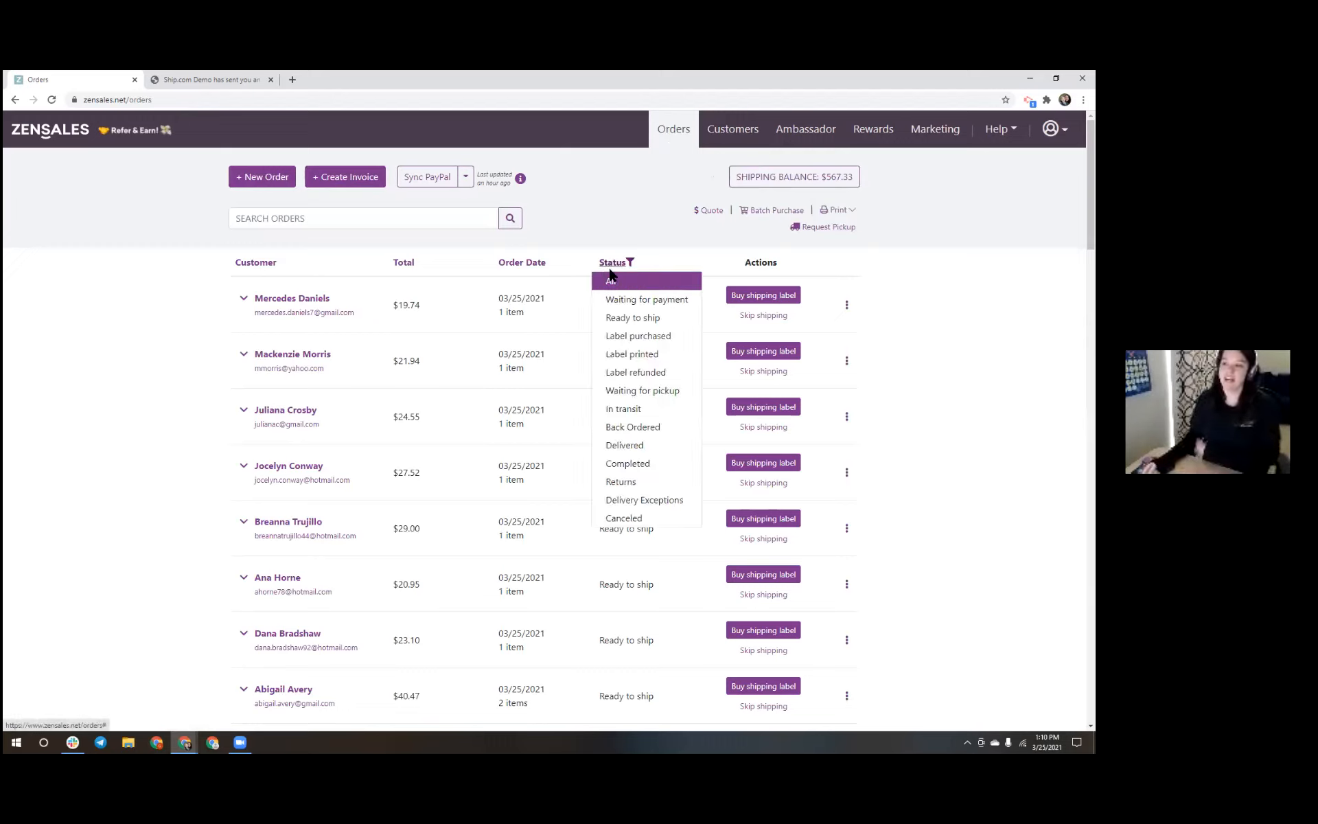
{"action": "left_click", "coordinate": [611, 300]}
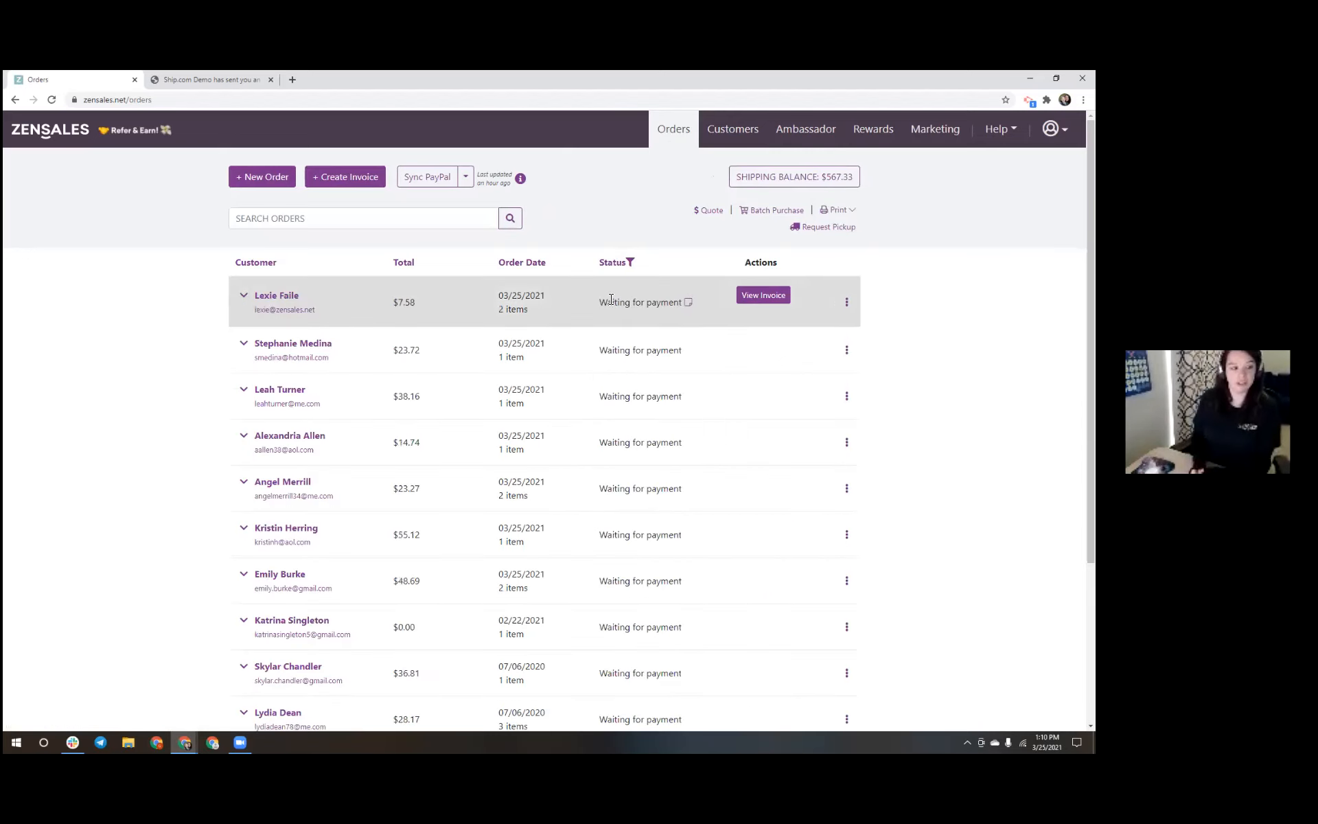
{"action": "left_click", "coordinate": [763, 295]}
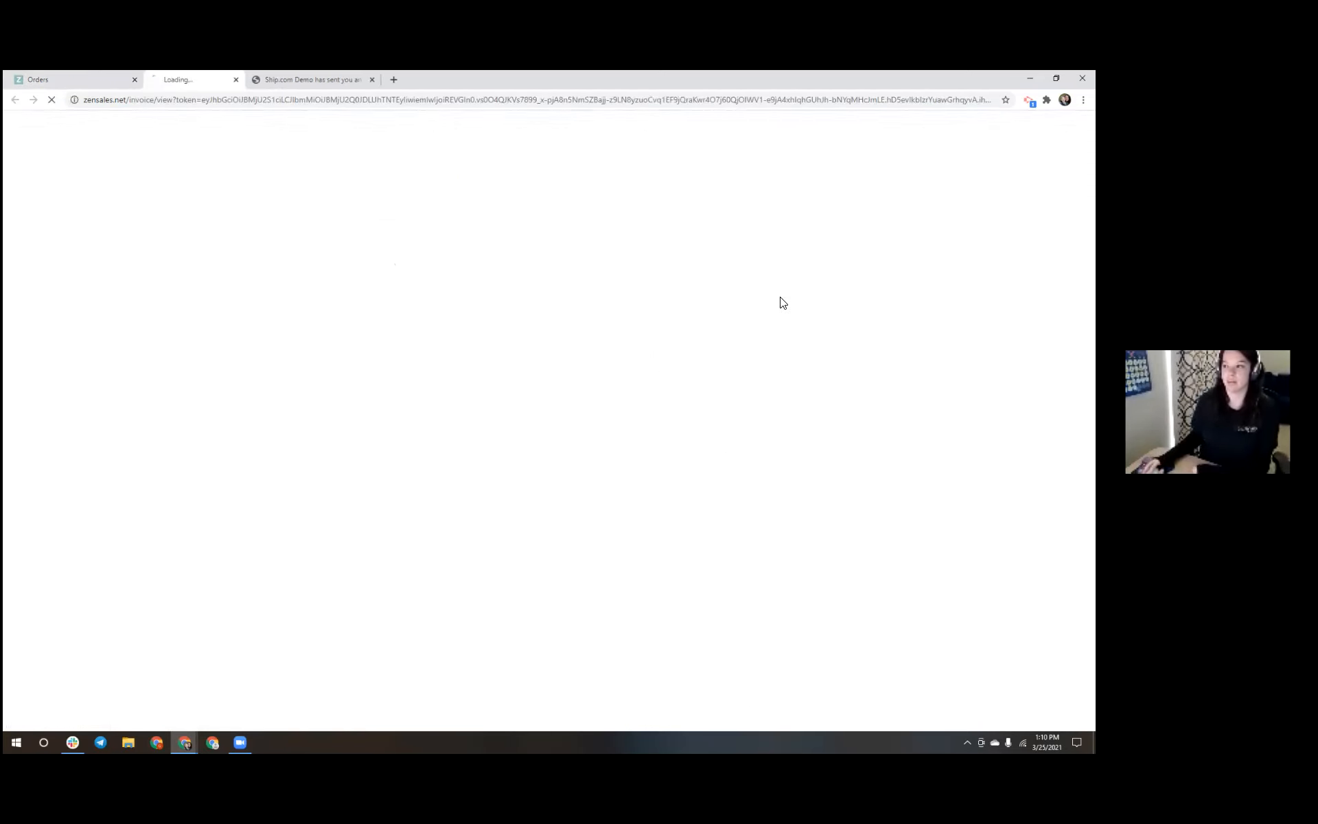
Close the old Ship.com Demo tab, then open the invoice's payment page as the customer
{"action": "left_click", "coordinate": [406, 79]}
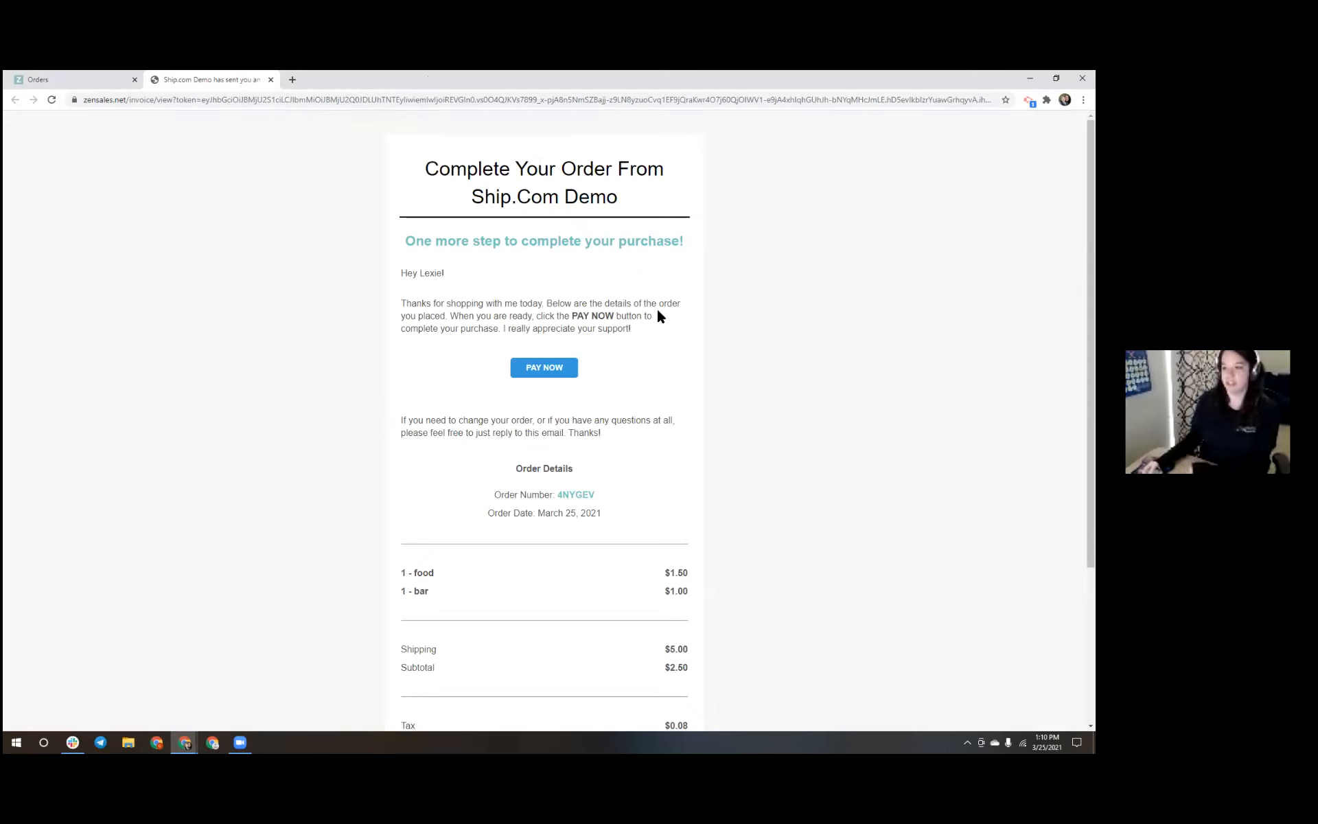
{"action": "scroll", "coordinate": [655, 398], "scroll_direction": "down", "scroll_amount": 3}
{"action": "scroll", "coordinate": [640, 416], "scroll_direction": "up", "scroll_amount": 3}
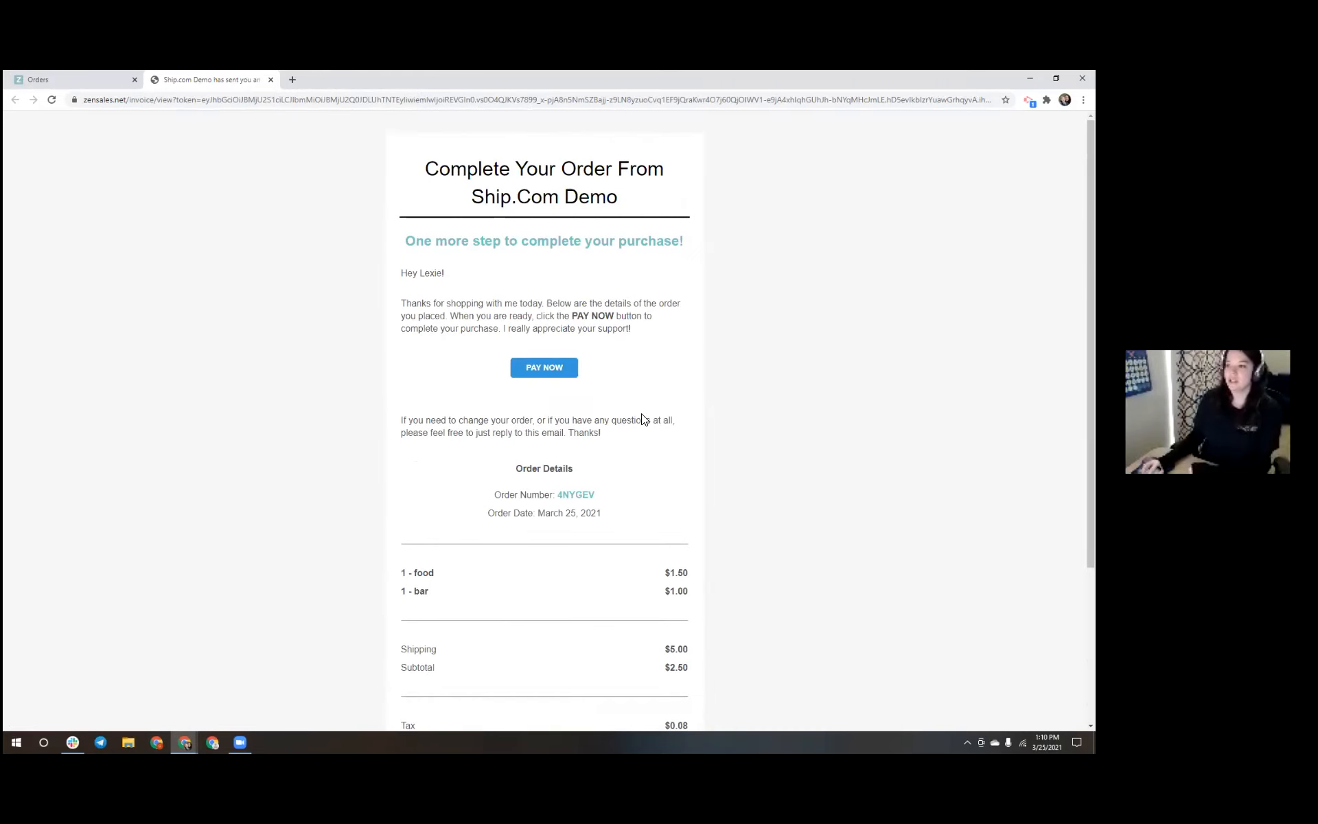
{"action": "left_click", "coordinate": [539, 371]}
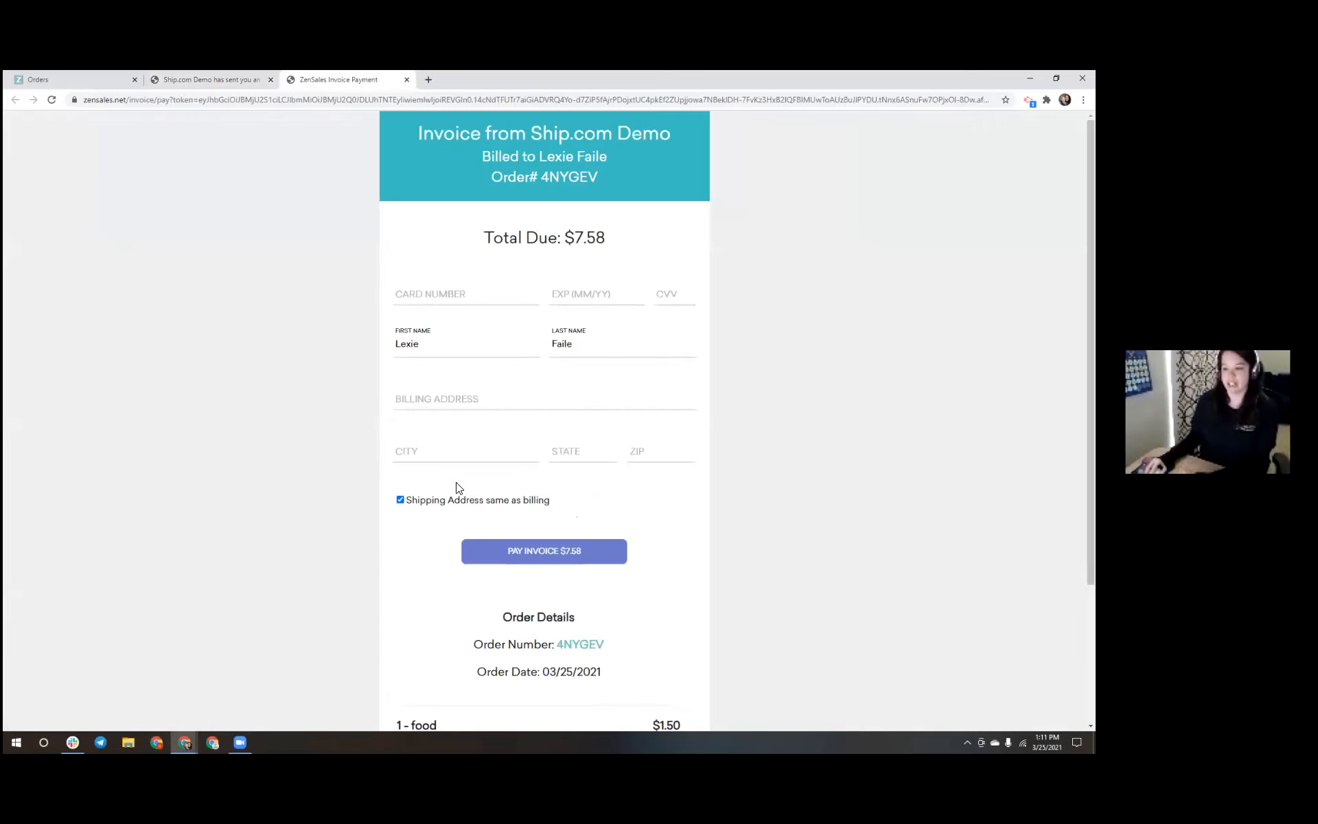
Toggle the separate shipping address option and try Pay Invoice, then close the payment and invoice tabs
{"action": "left_click", "coordinate": [400, 501]}
{"action": "left_click", "coordinate": [403, 502]}
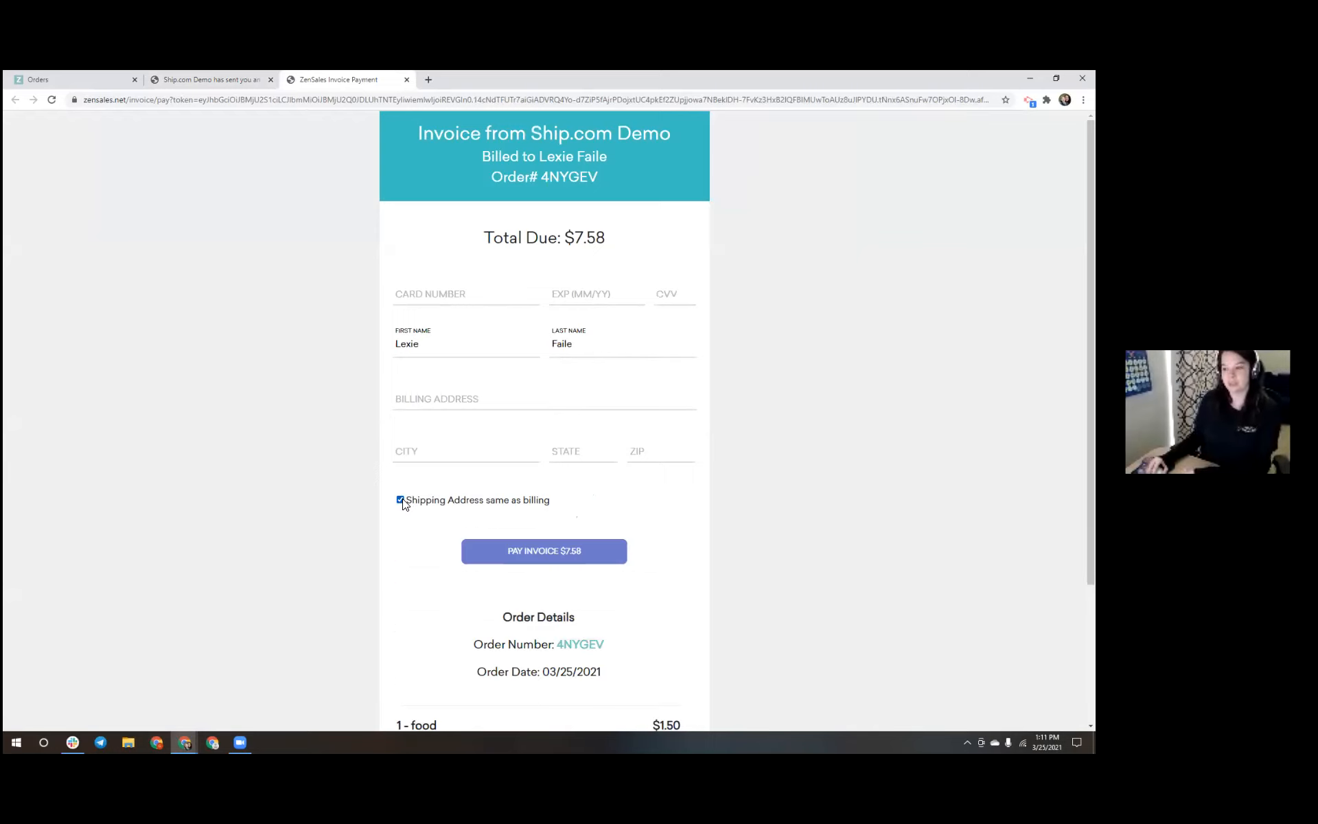
{"action": "scroll", "coordinate": [411, 503], "scroll_direction": "down", "scroll_amount": 2}
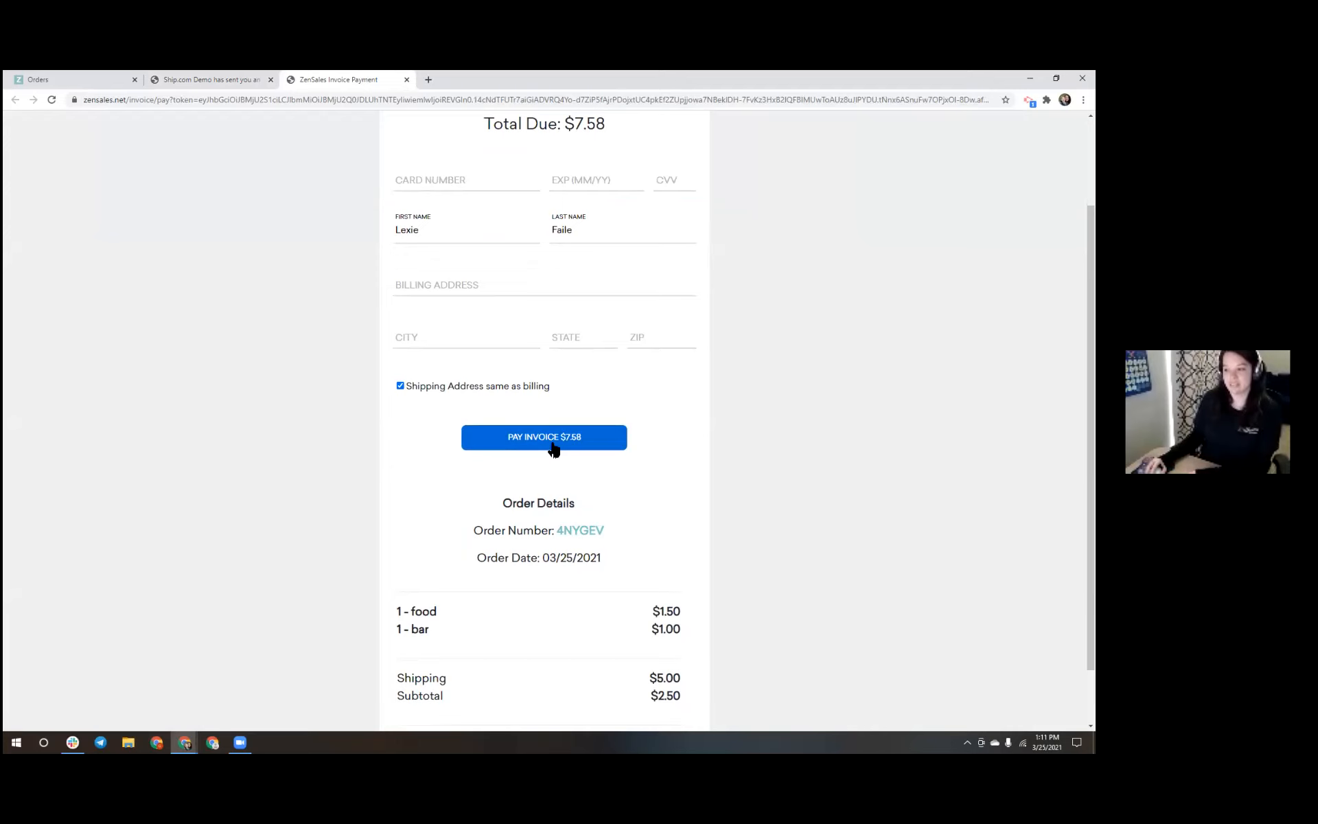
{"action": "scroll", "coordinate": [554, 450], "scroll_direction": "down", "scroll_amount": 1}
{"action": "left_click", "coordinate": [552, 370]}
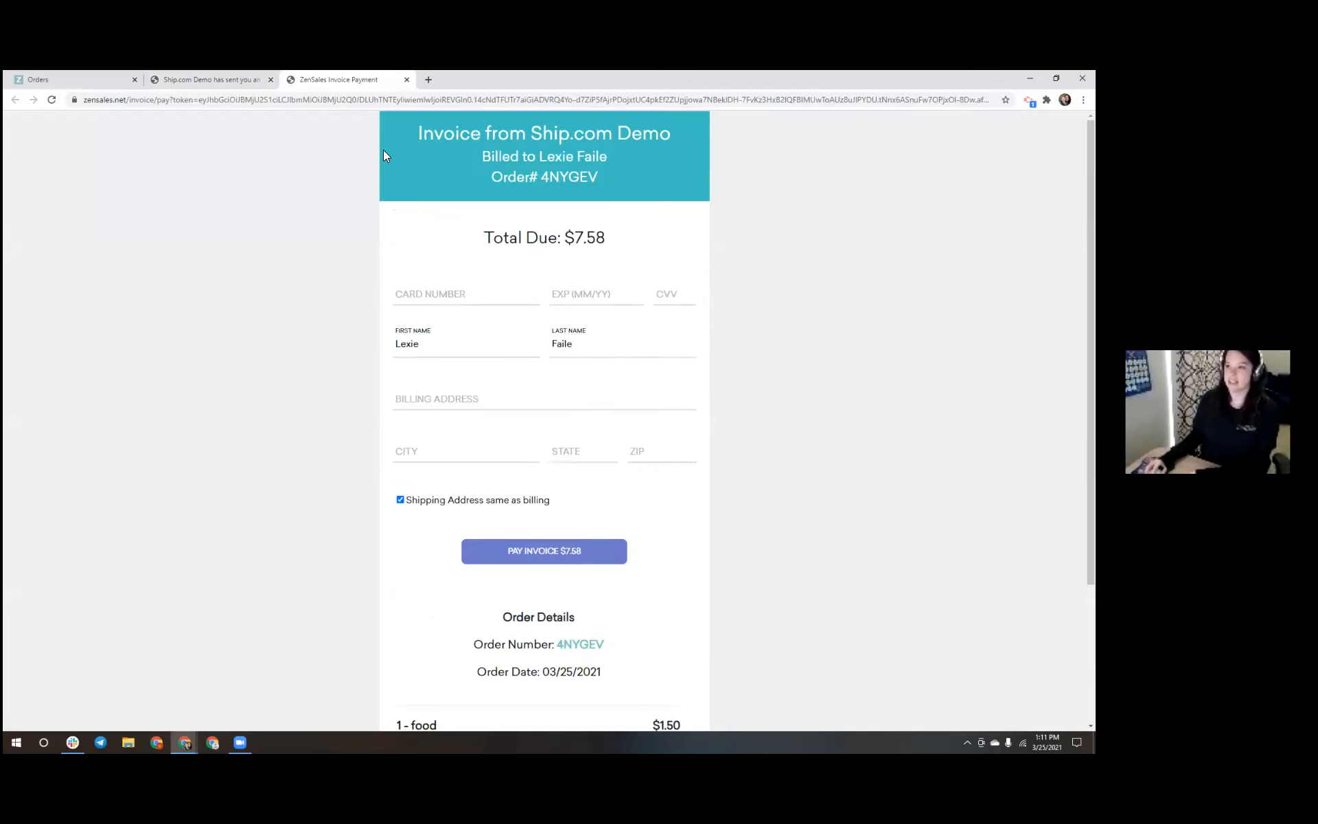
{"action": "left_click", "coordinate": [407, 79]}
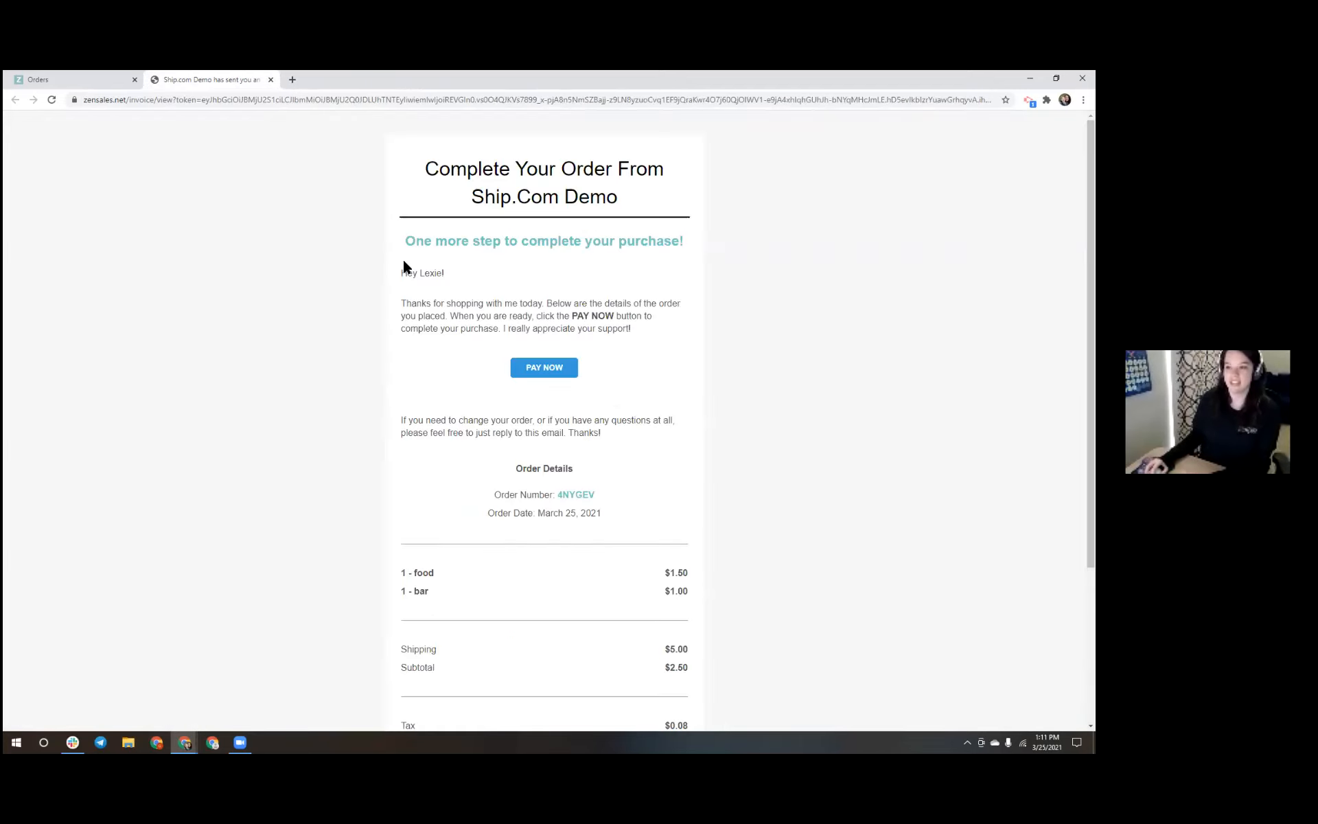
{"action": "left_click", "coordinate": [271, 80]}
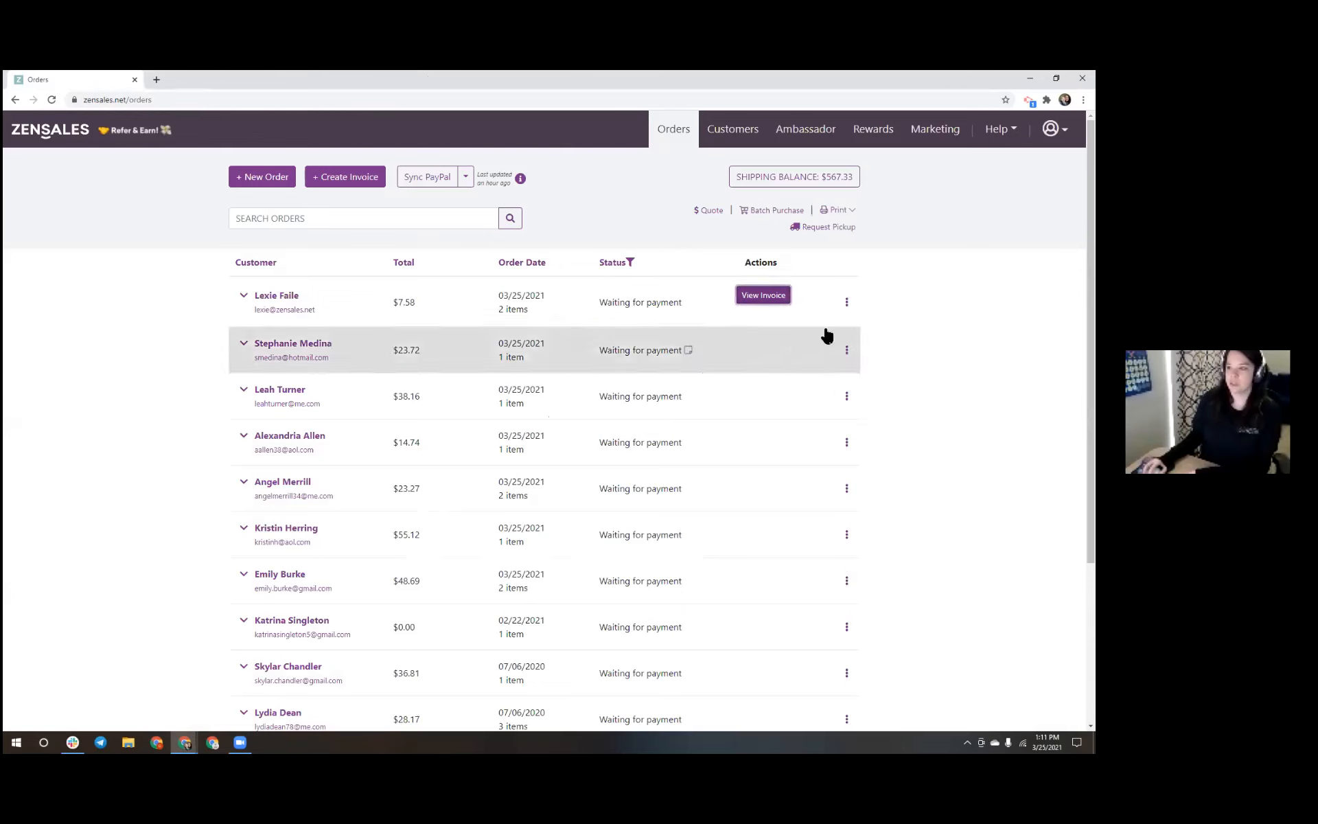
Expand the $7.58 order to review its products and sent invoice email, then open its actions menu
{"action": "left_click", "coordinate": [598, 309]}
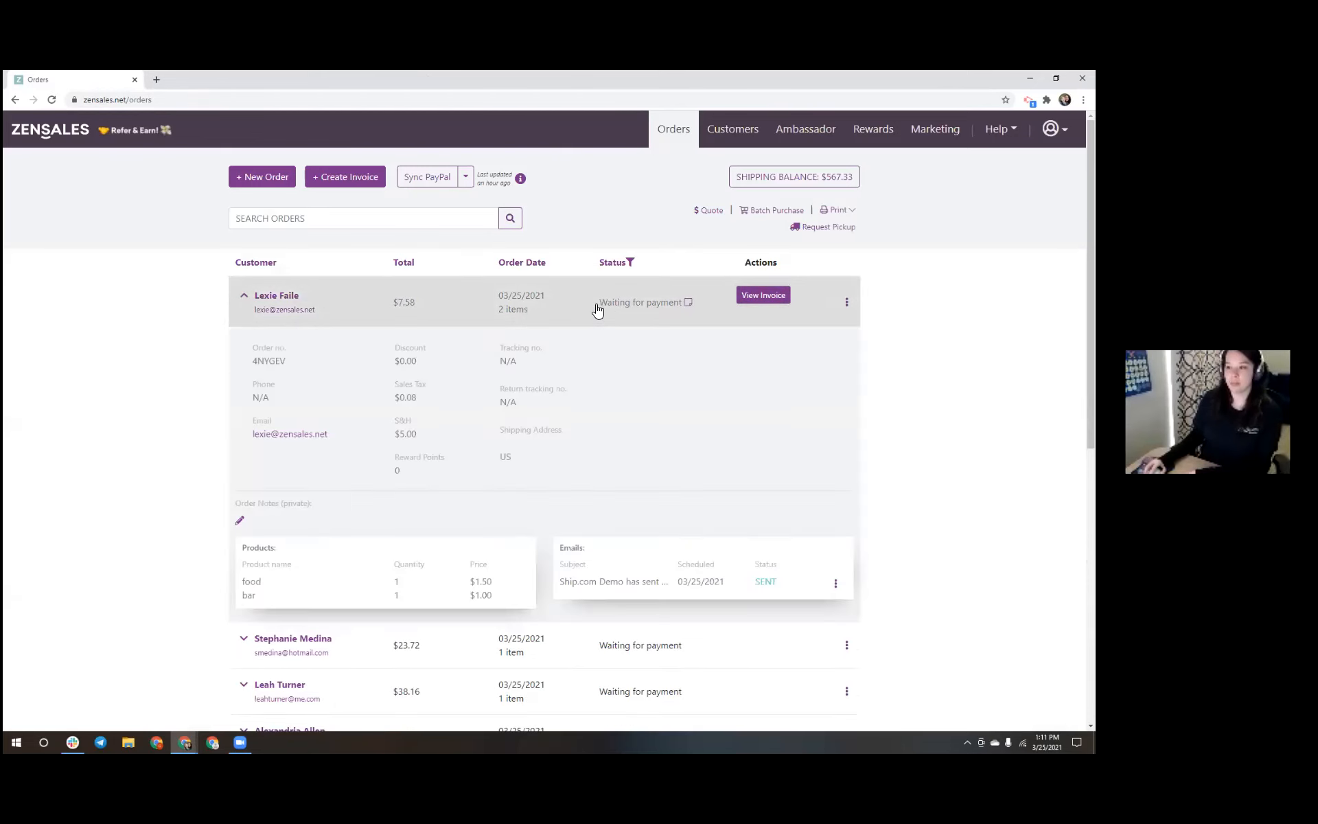
{"action": "left_click", "coordinate": [597, 308]}
{"action": "left_click", "coordinate": [824, 312]}
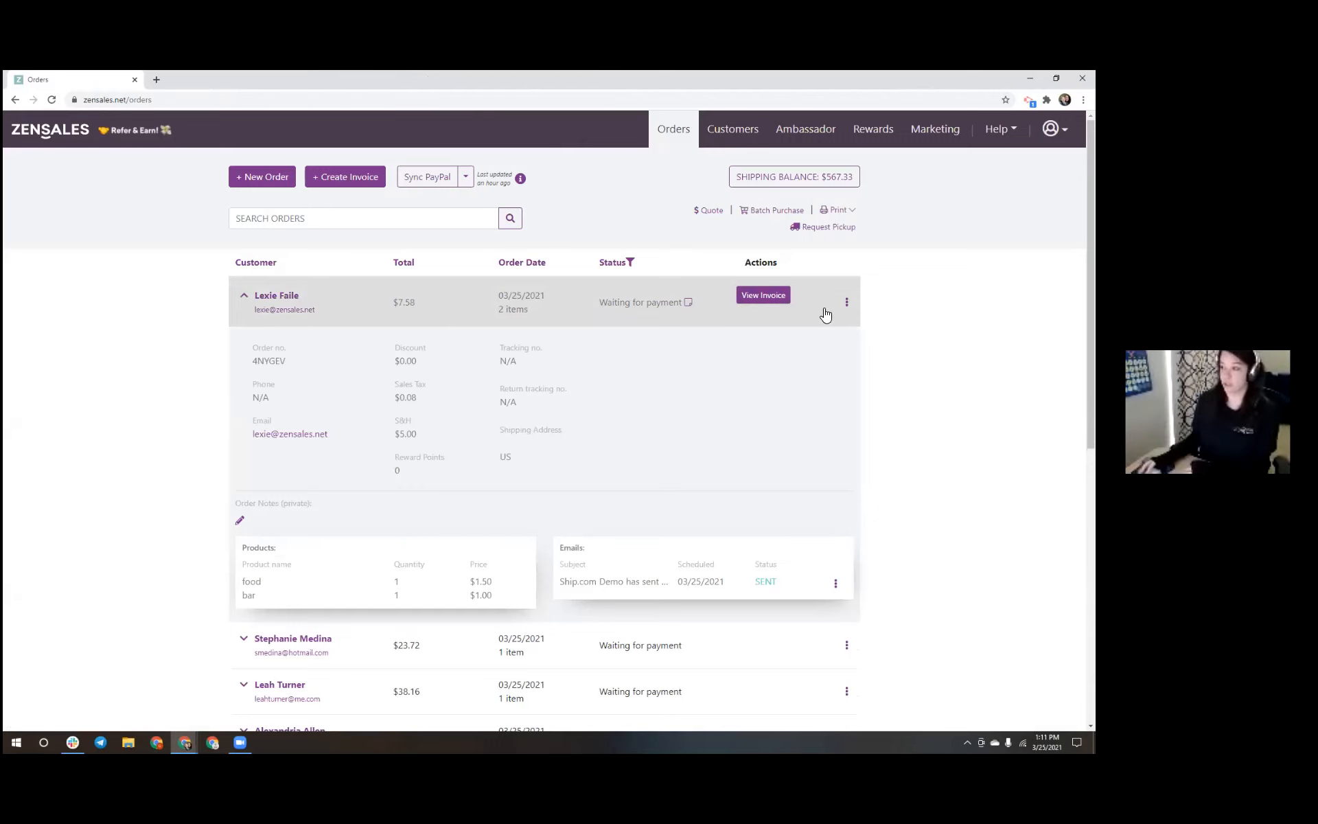
{"action": "left_click", "coordinate": [814, 313]}
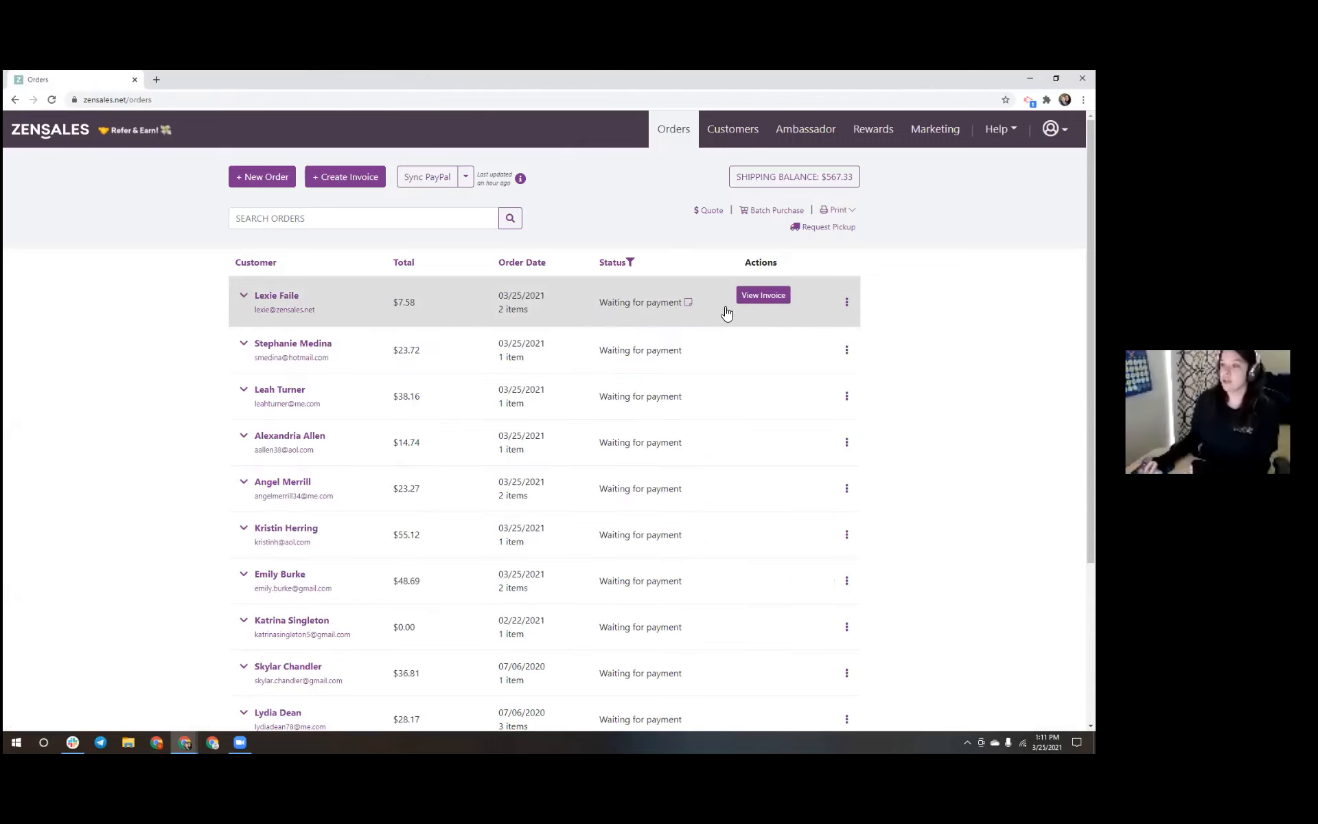
{"action": "left_click", "coordinate": [848, 303]}
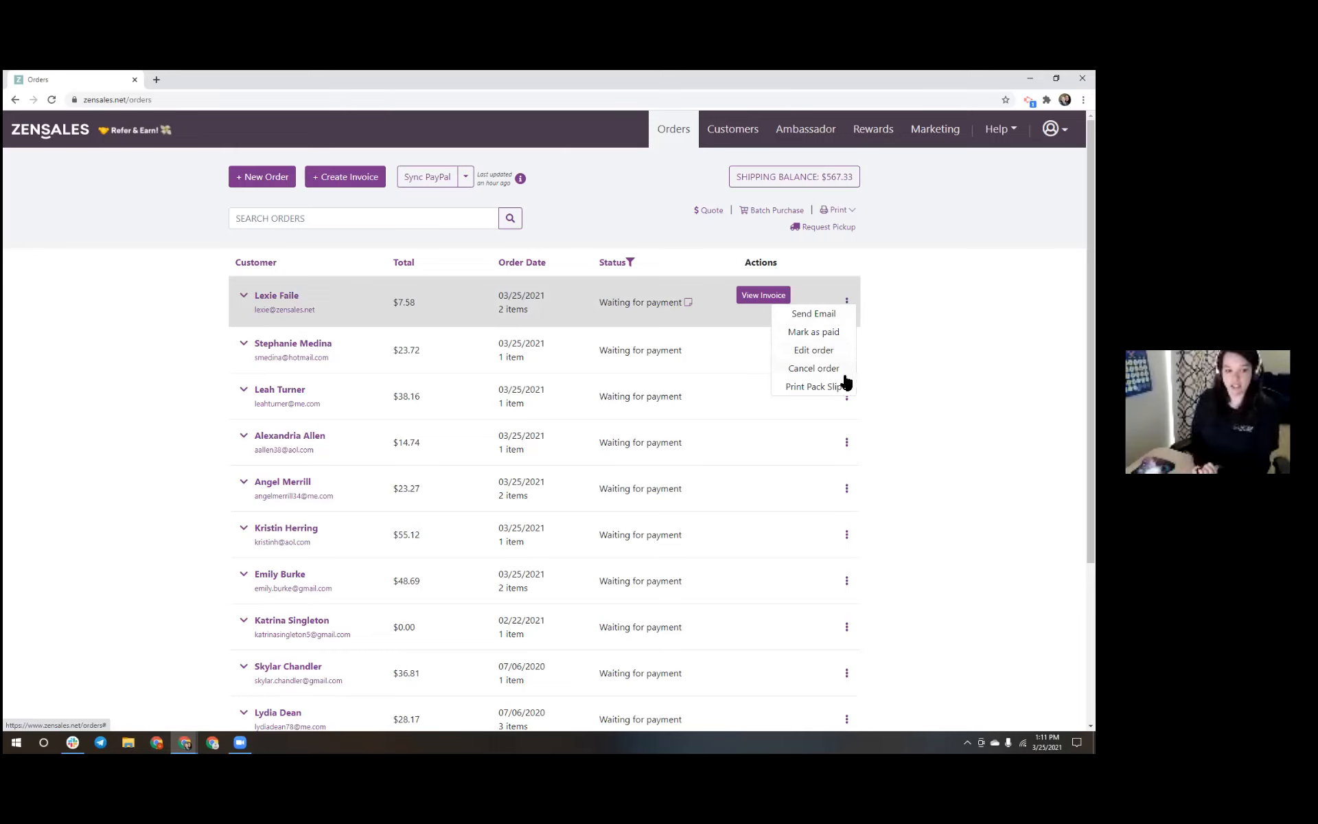
Mark the $7.58 invoice as paid outside ZenSales and set the Status filter back to All
{"action": "left_click", "coordinate": [844, 336]}
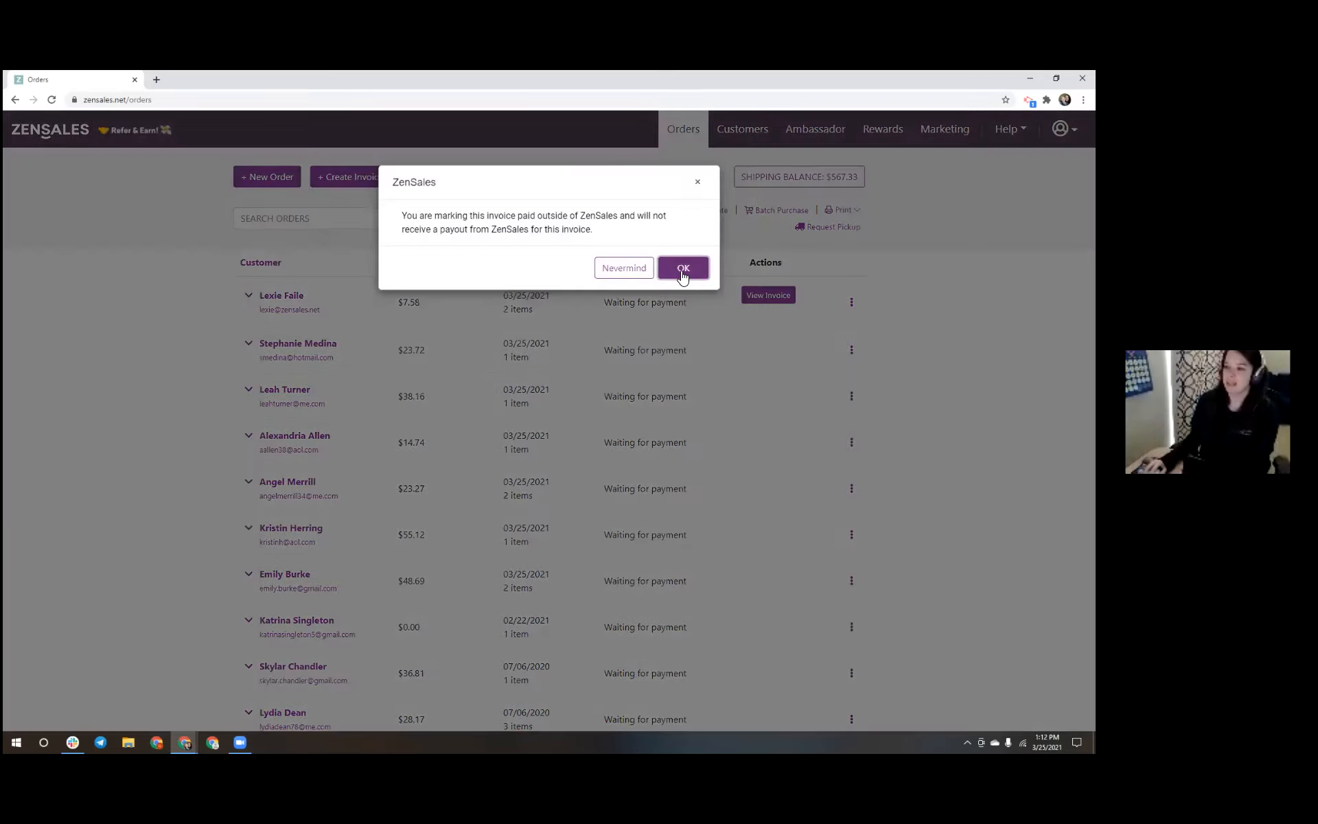
{"action": "left_click", "coordinate": [683, 274]}
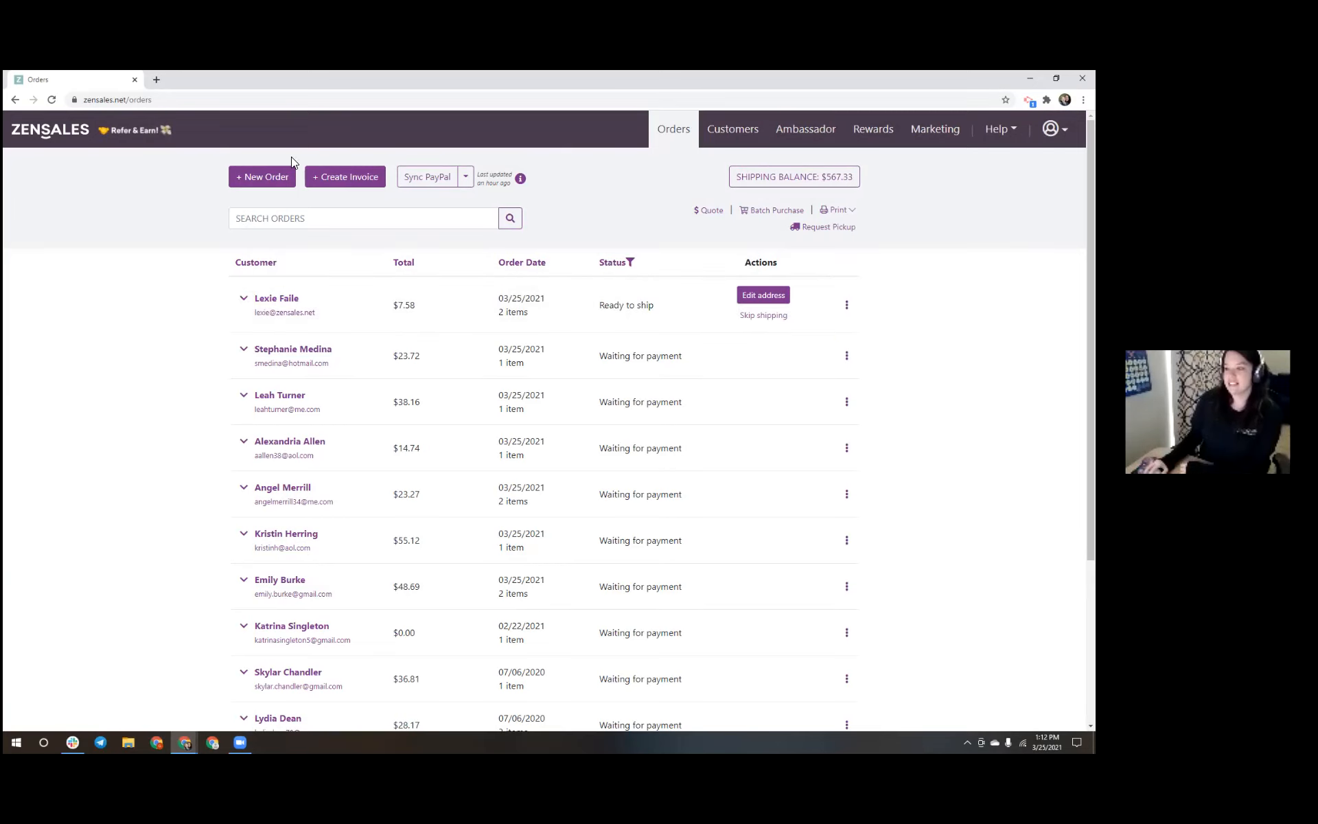
{"action": "left_click", "coordinate": [611, 265]}
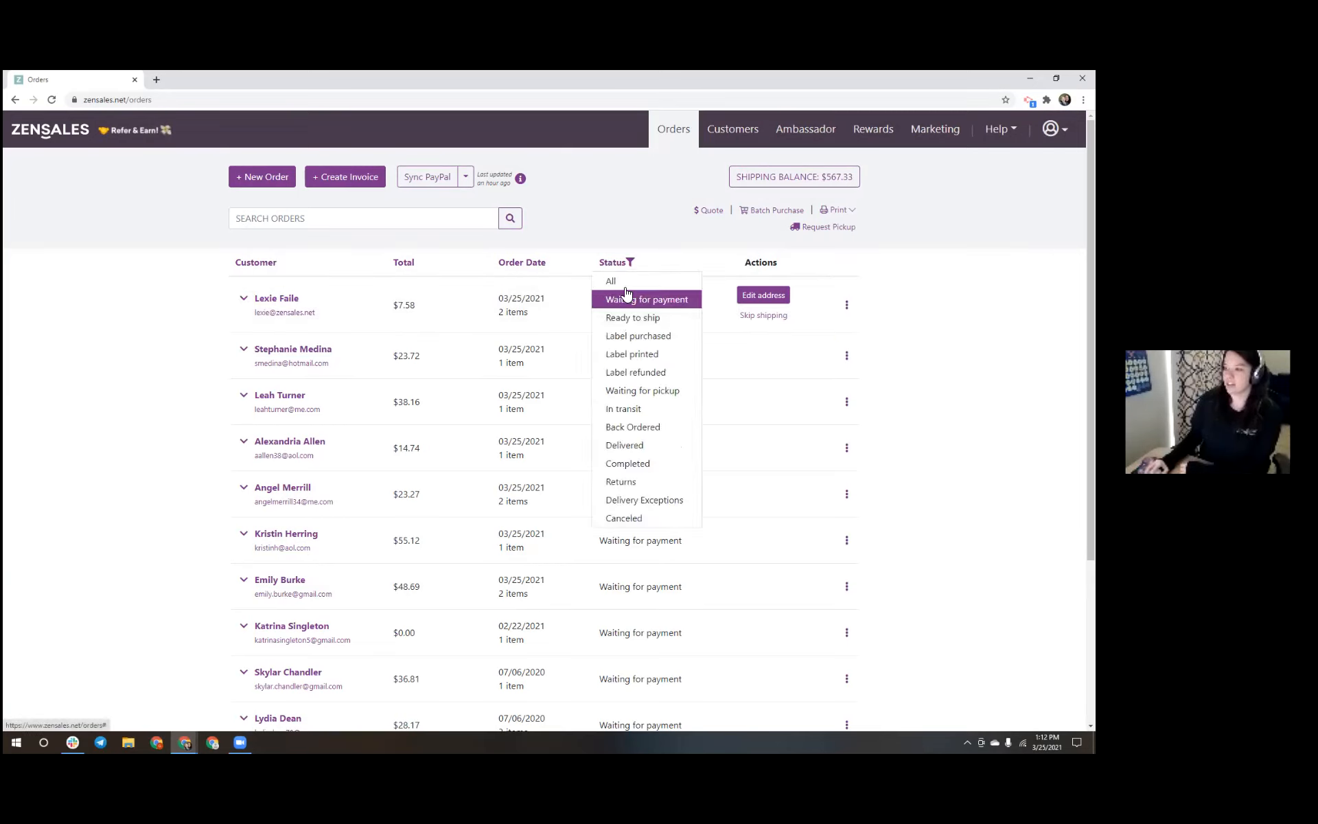
{"action": "left_click", "coordinate": [63, 129]}
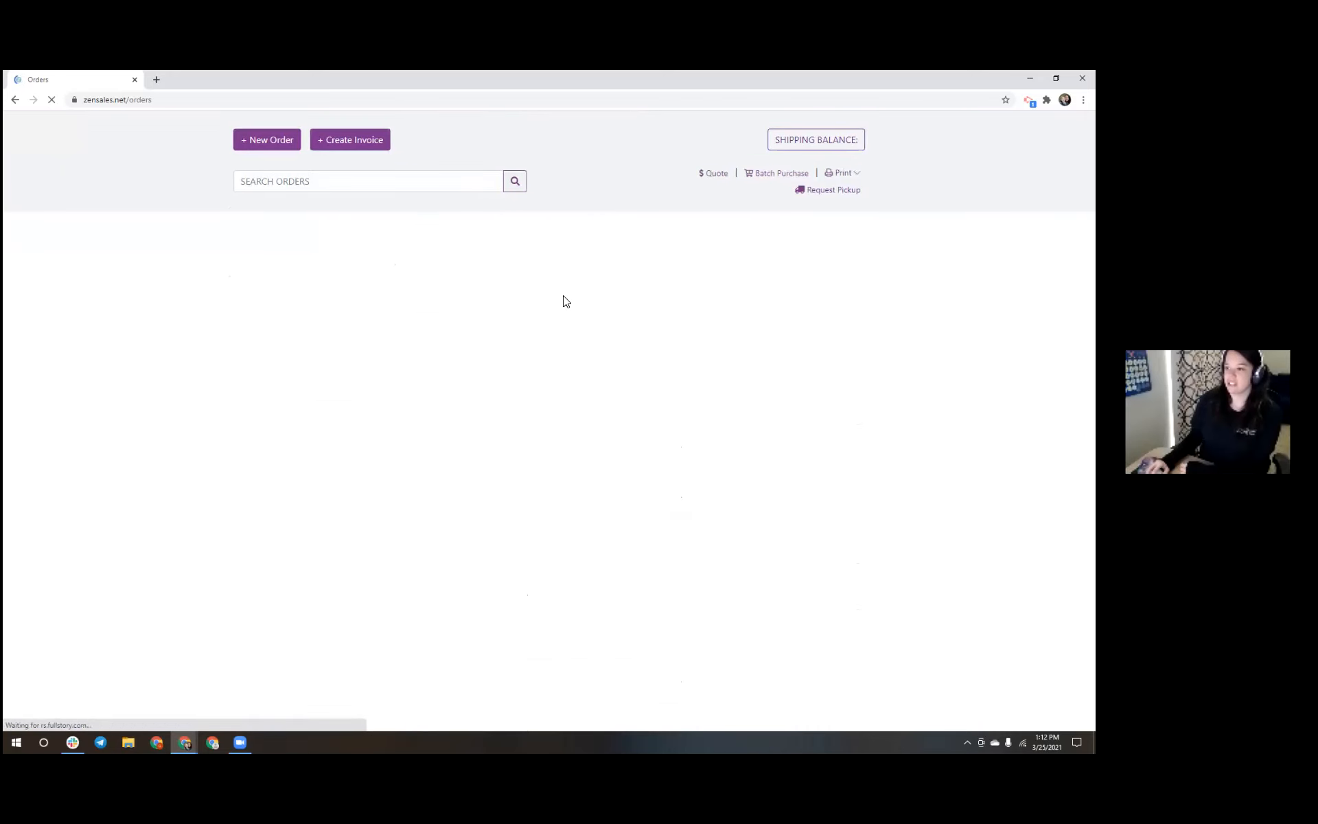